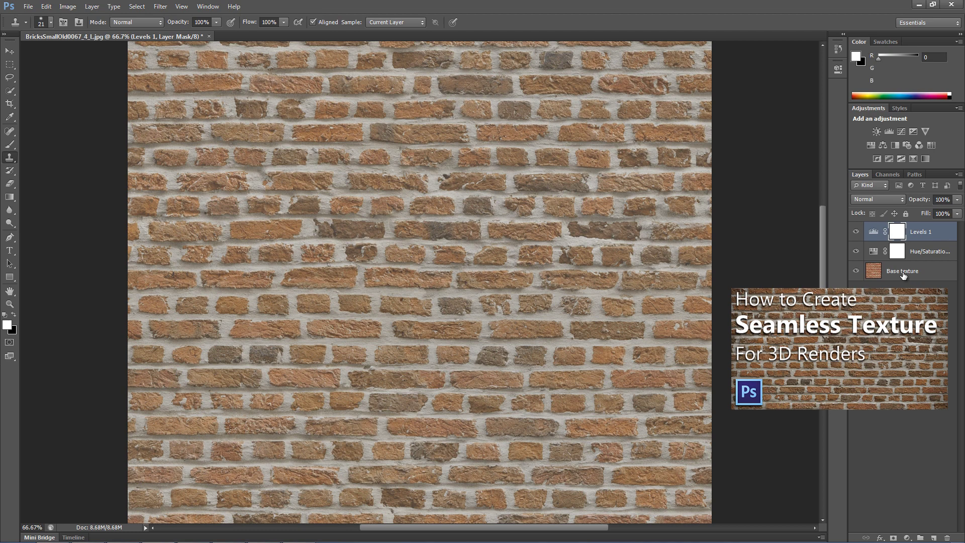
Group the base texture and its adjustment layers into a group named Diffuse.
click(903, 273)
shift+click(927, 234)
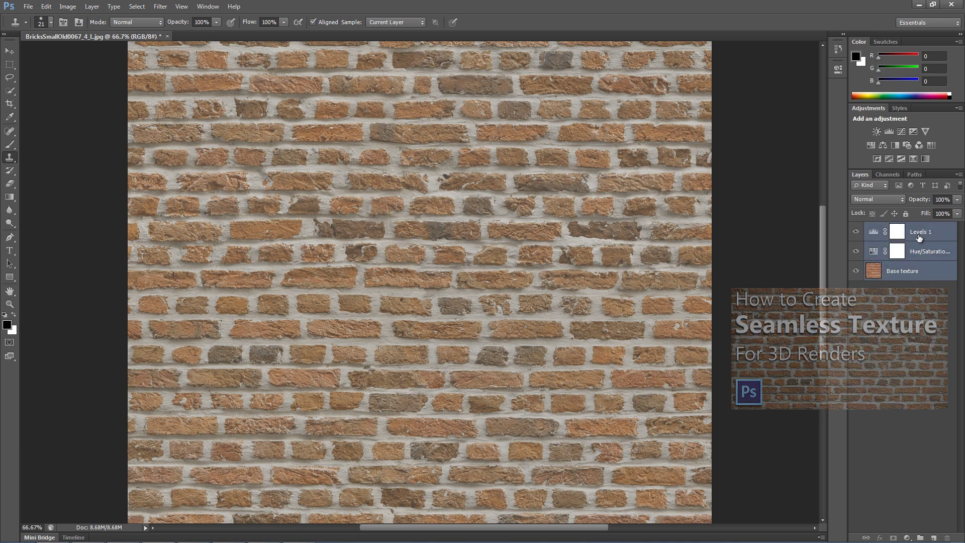
key(ctrl+g)
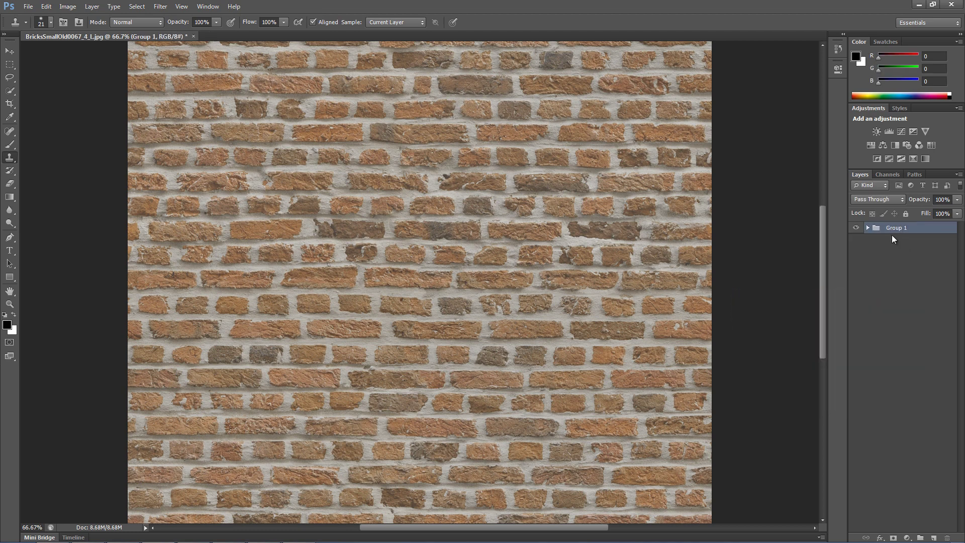
double_click(893, 229)
click(905, 272)
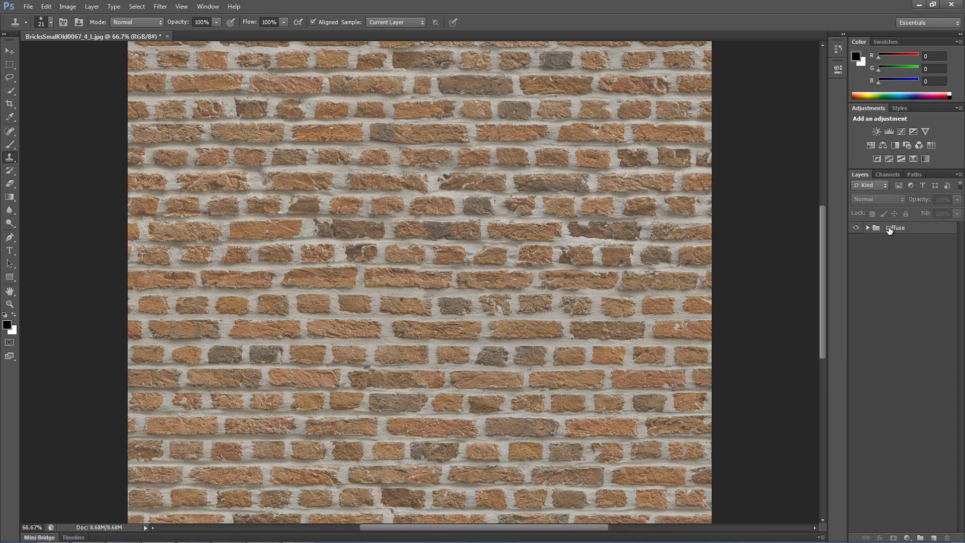
Duplicate the Diffuse group and merge the copy into a single Diffuse copy layer.
click(889, 229)
right_click(900, 230)
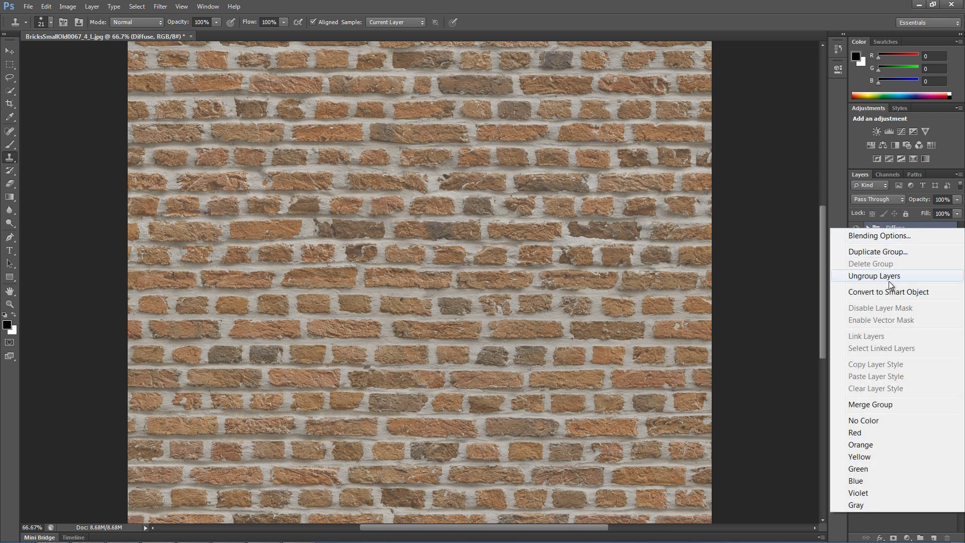
click(900, 252)
key(Return)
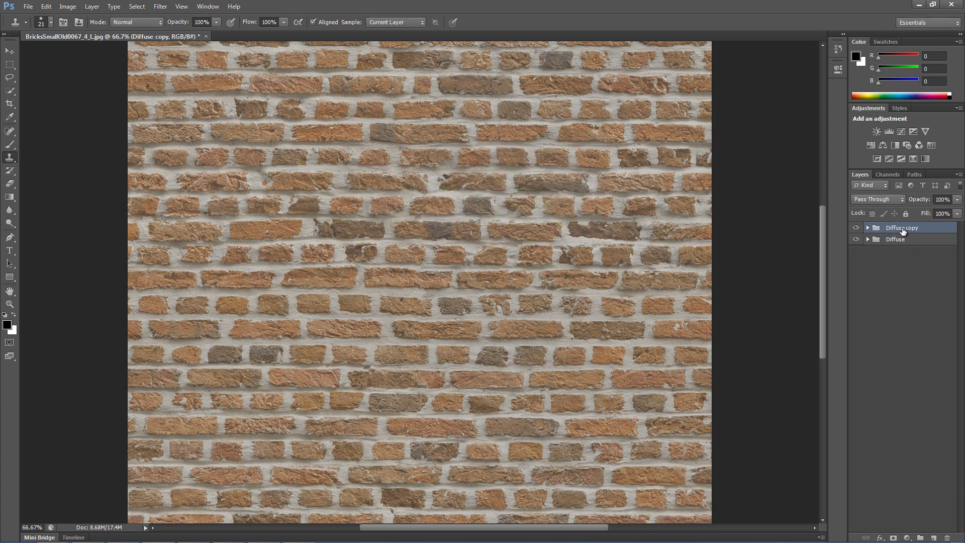
right_click(902, 230)
click(887, 407)
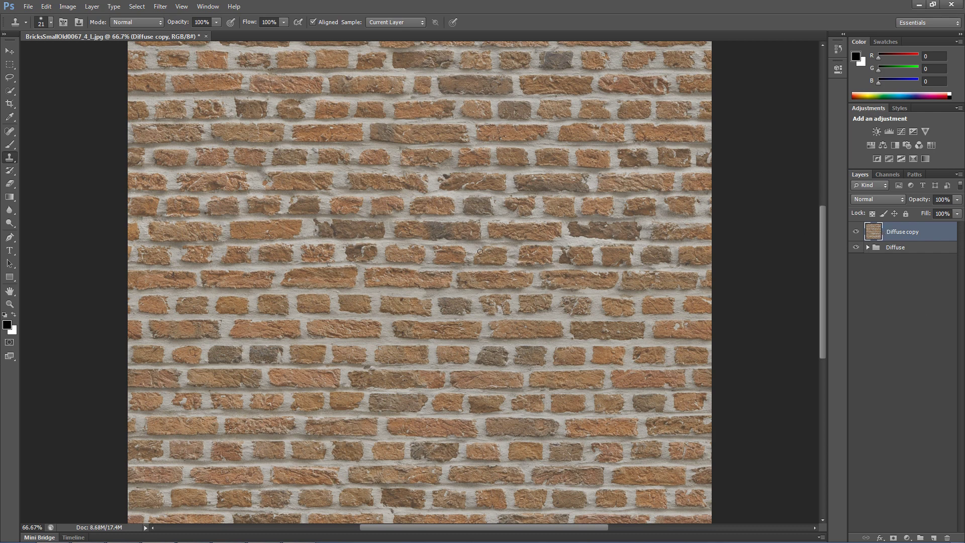
key(ctrl+plus)
key(ctrl+plus)
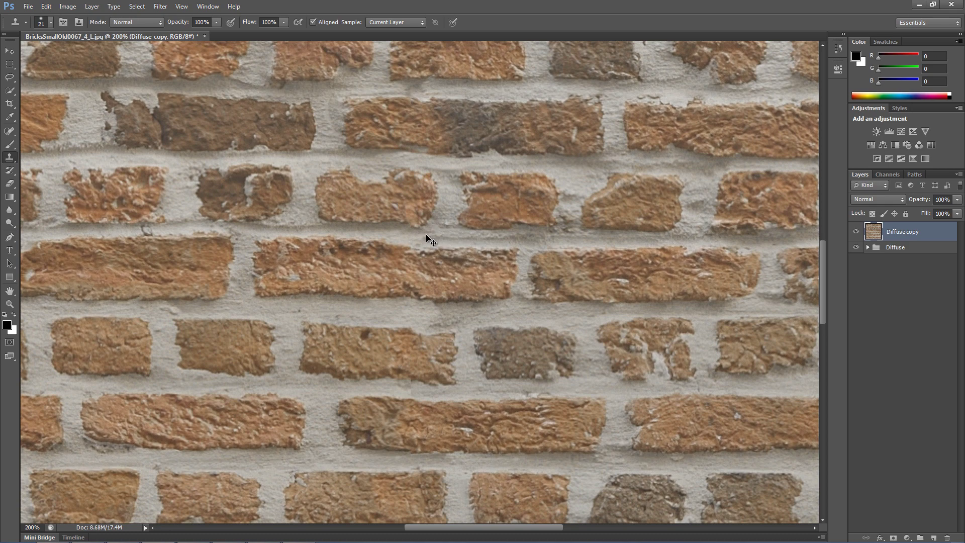
key(ctrl+minus)
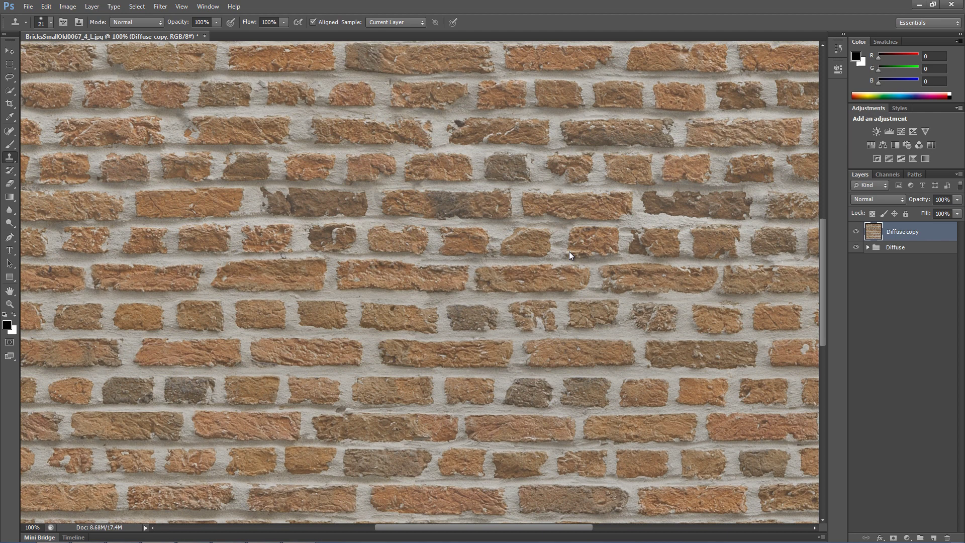
key(ctrl+i)
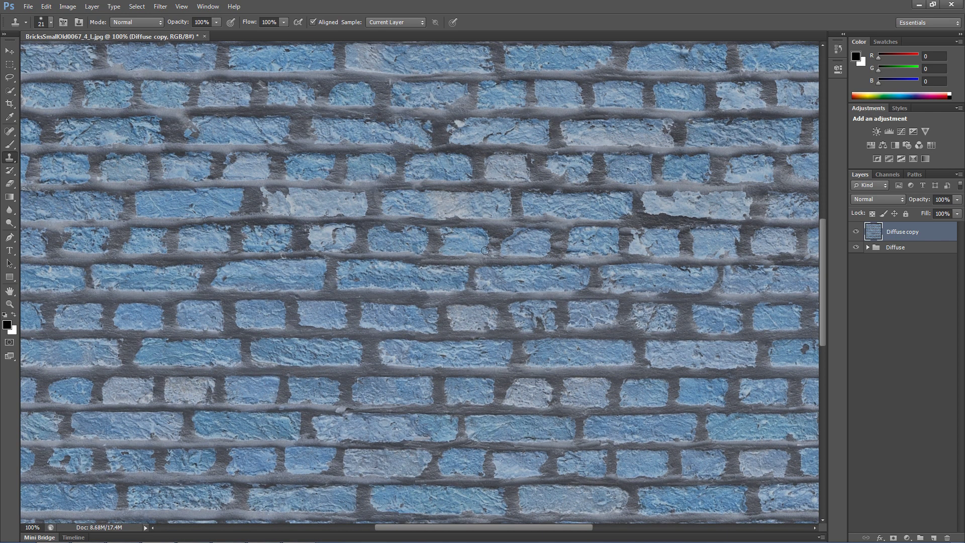
click(871, 146)
drag(753, 155, 689, 155)
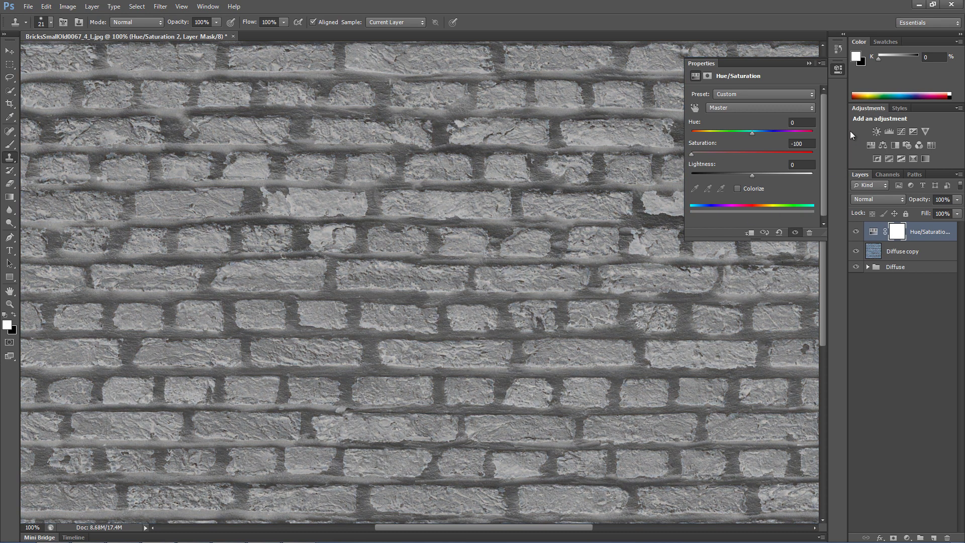
click(890, 132)
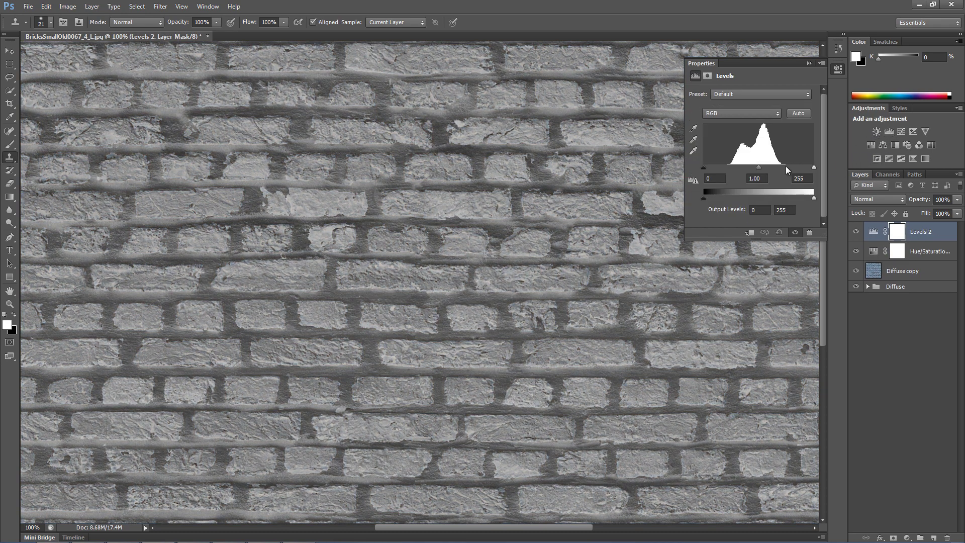
drag(705, 167, 723, 168)
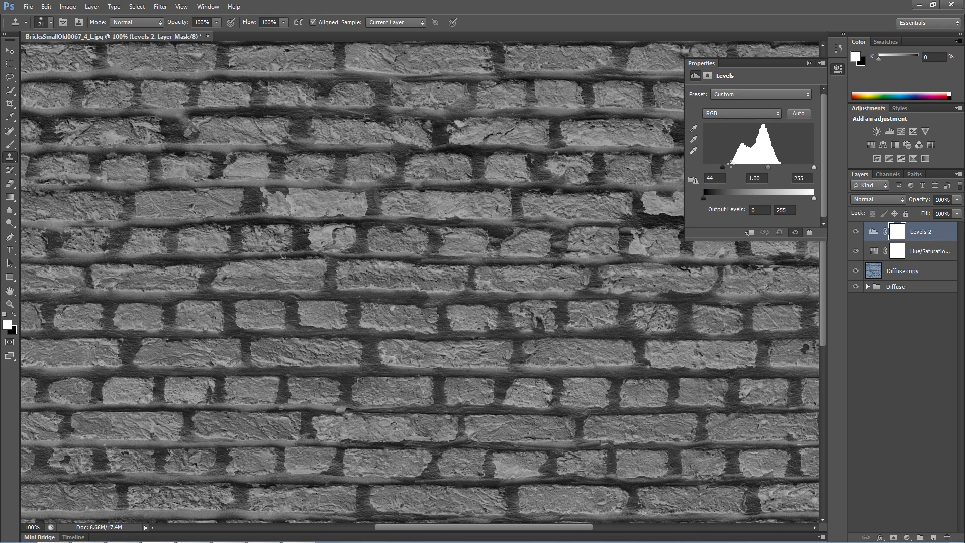
drag(815, 169, 797, 169)
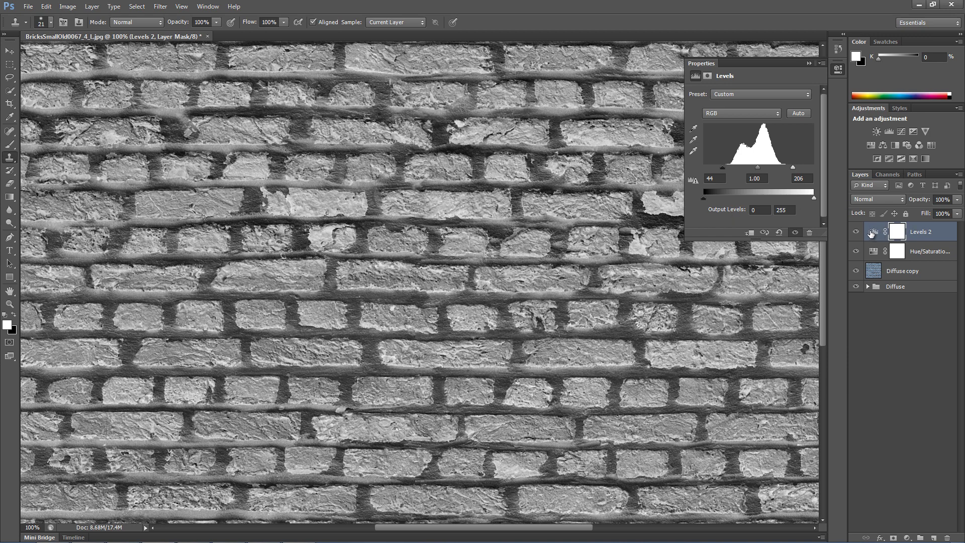
drag(873, 233, 948, 537)
drag(878, 231, 949, 537)
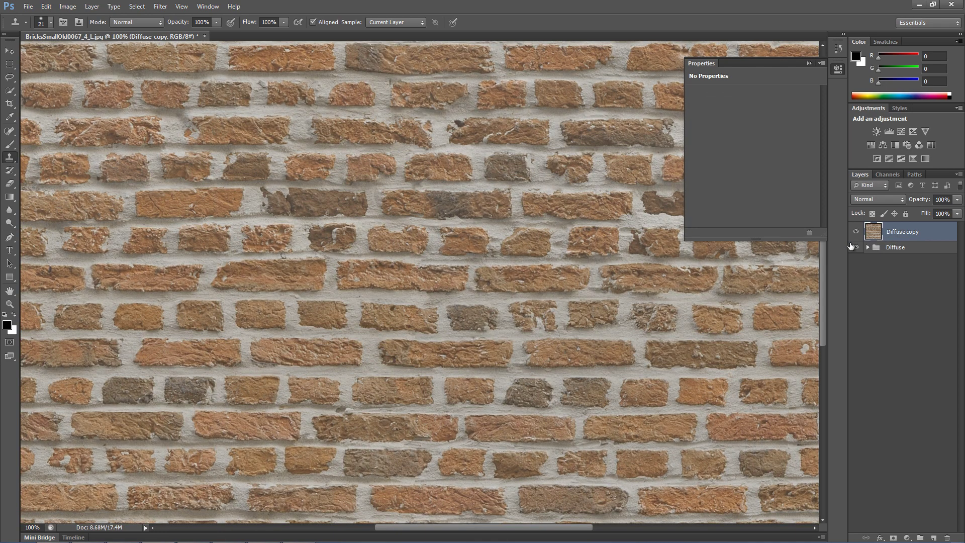
key(ctrl+plus)
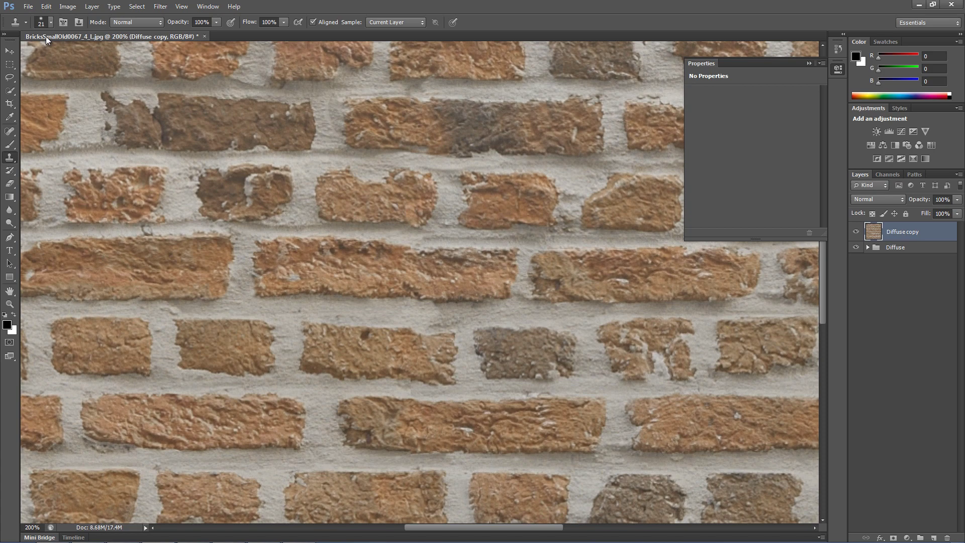
Open Color Range with a Quick Mask preview and sample the wall colours.
click(133, 6)
click(182, 115)
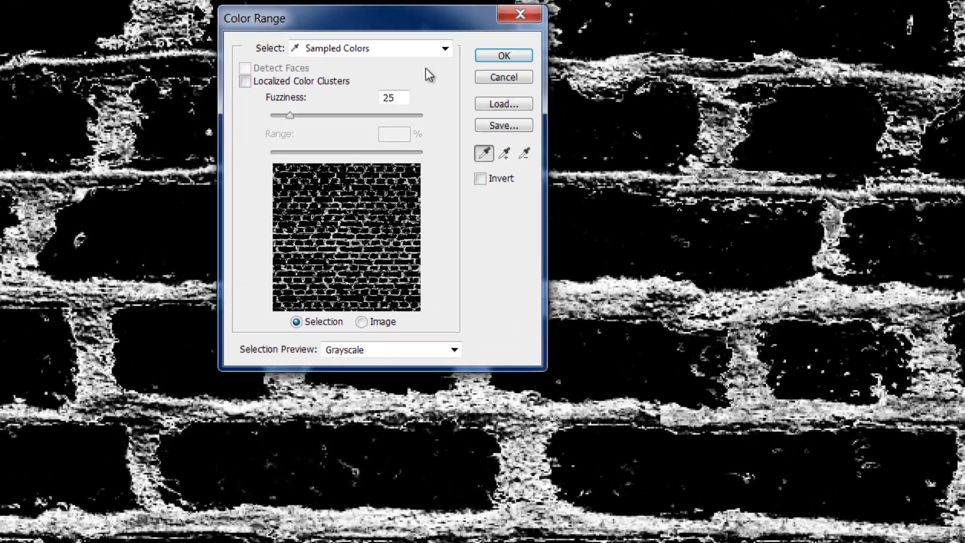
click(386, 349)
click(378, 366)
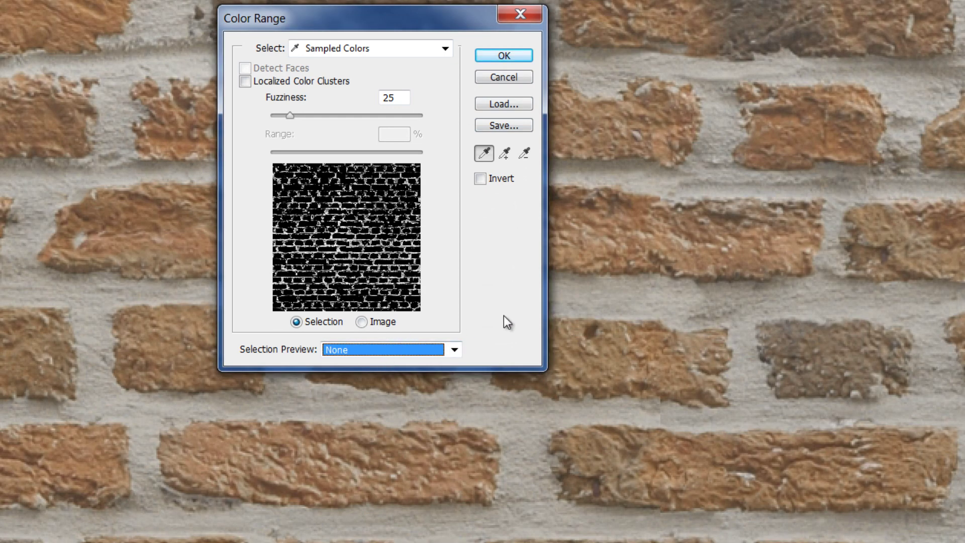
click(625, 297)
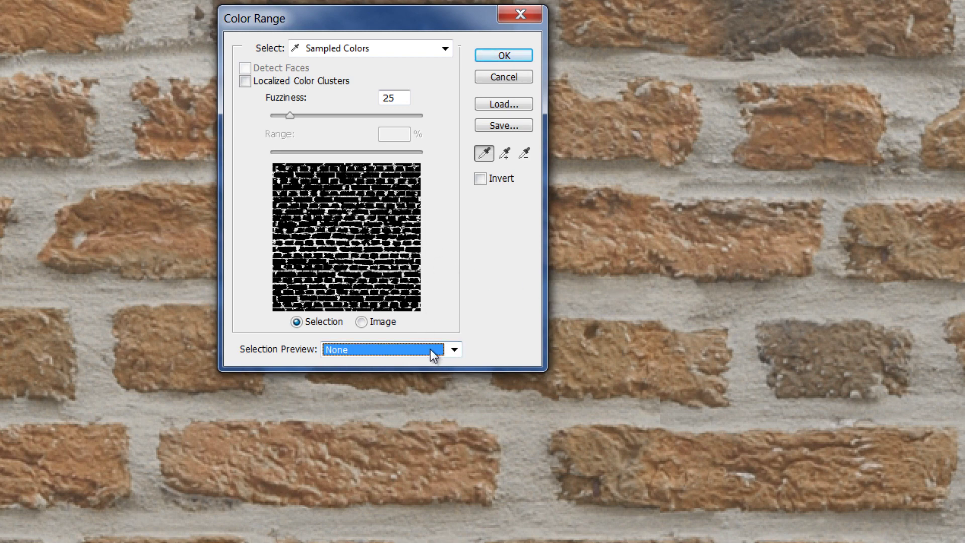
click(376, 349)
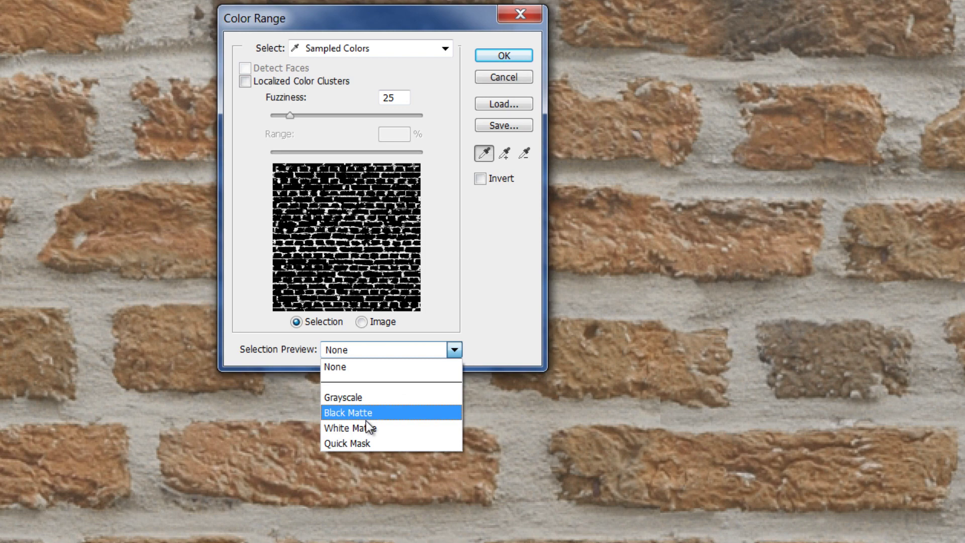
click(364, 445)
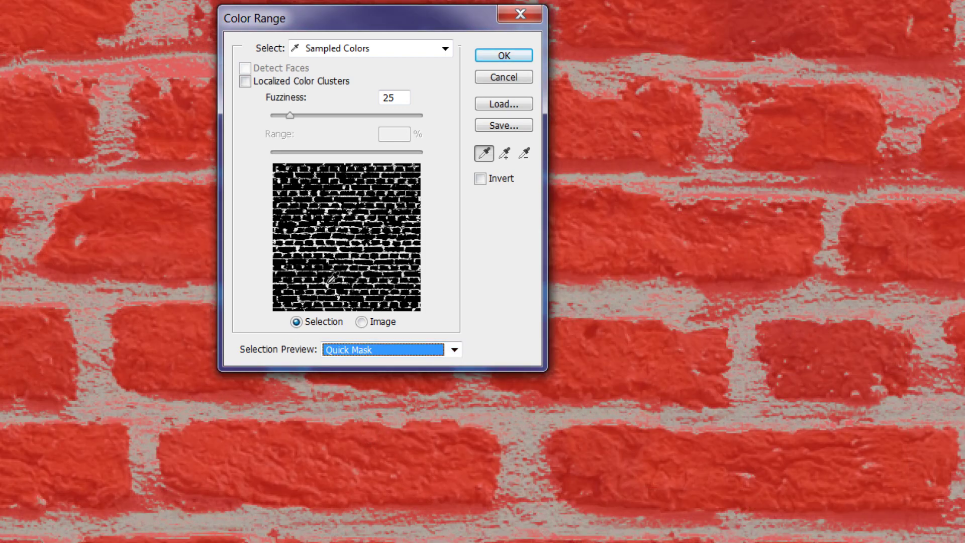
click(607, 252)
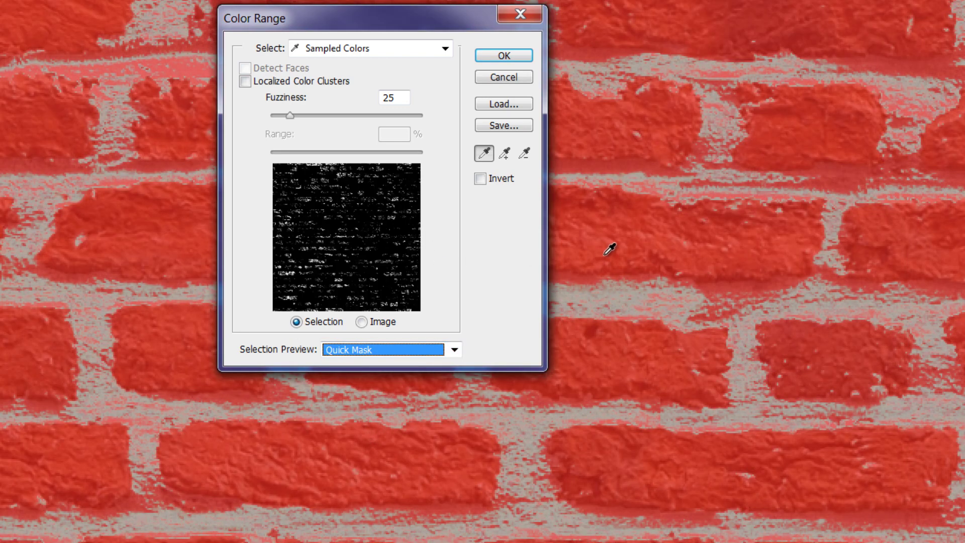
click(636, 234)
click(640, 290)
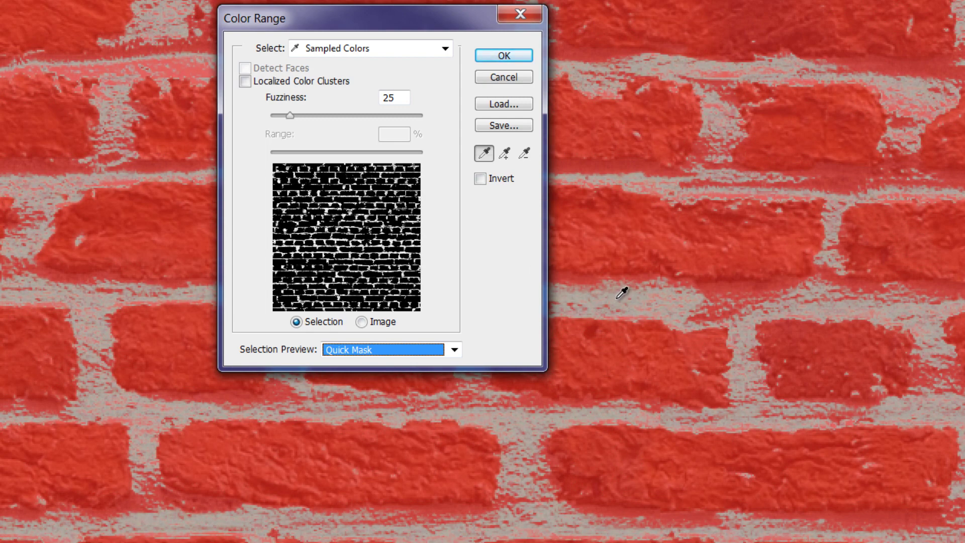
Add more sampled shades, raise Fuzziness to 17, and accept the brick selection.
key(ctrl)
key(alt)
shift+click(730, 314)
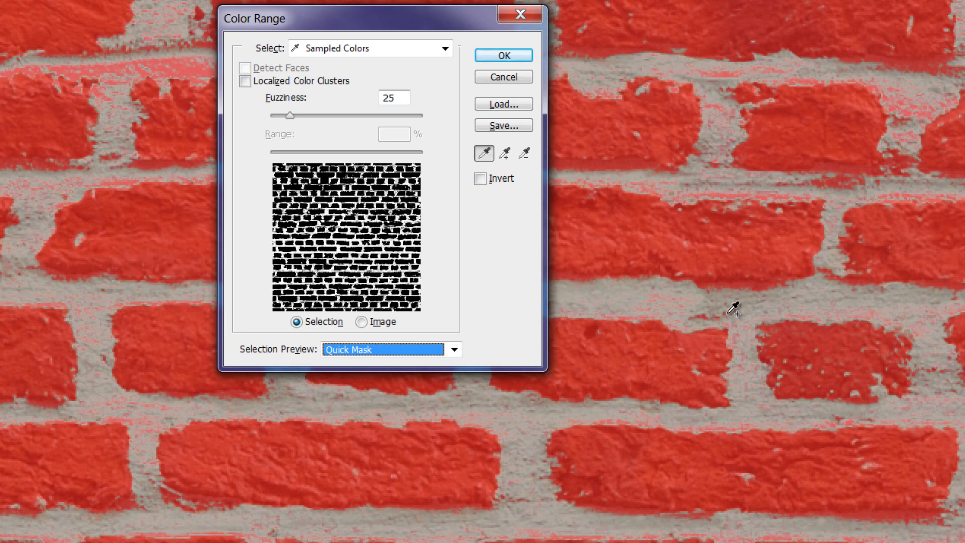
shift+click(836, 184)
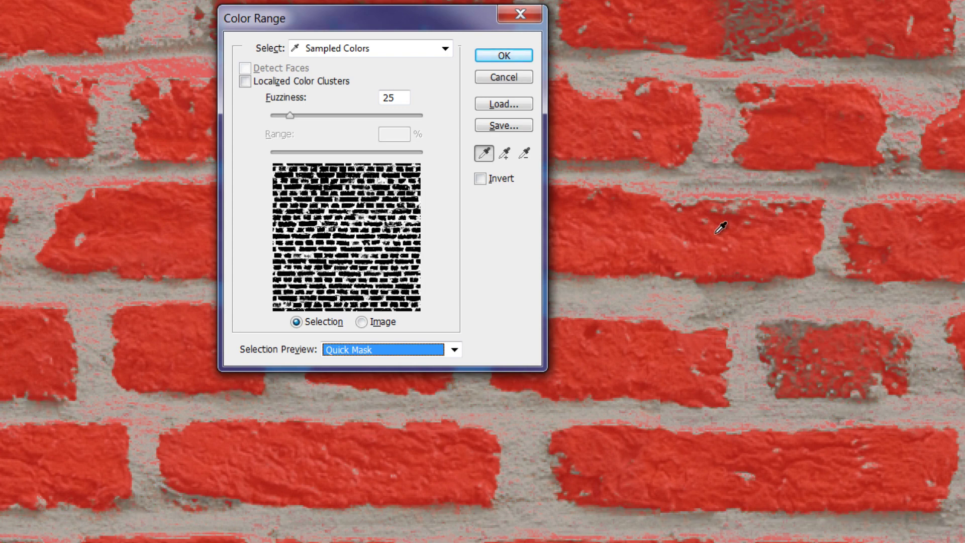
drag(615, 260, 601, 311)
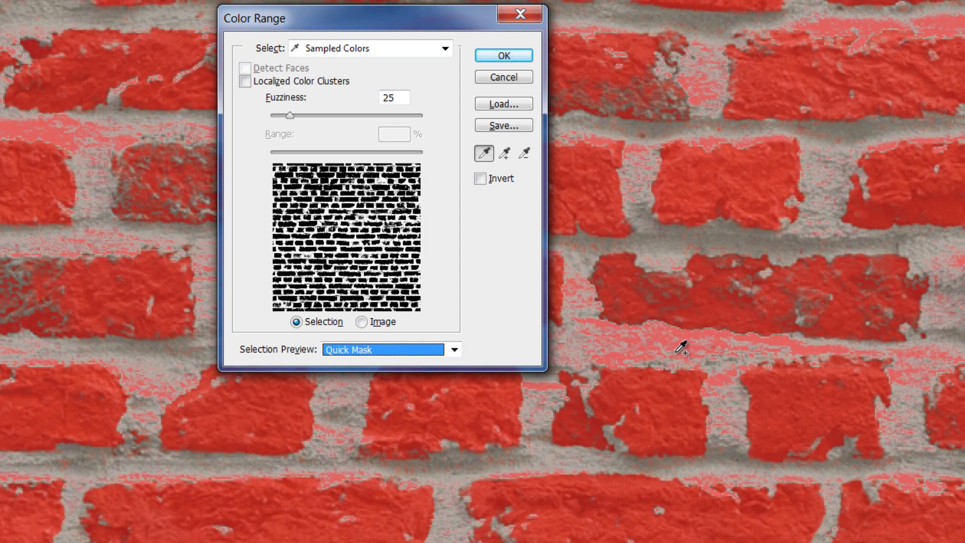
shift+click(701, 344)
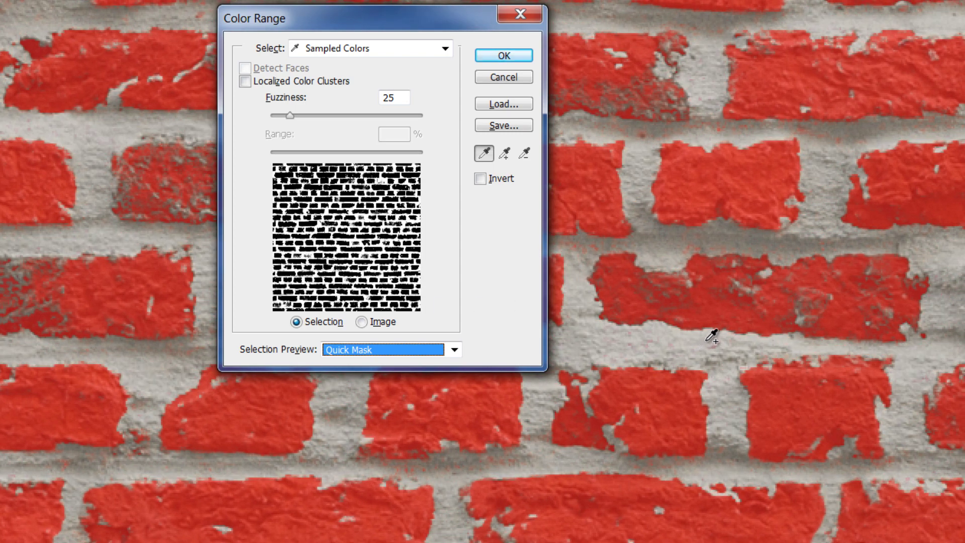
drag(629, 358, 696, 341)
key(ctrl+minus)
key(ctrl+minus)
key(ctrl+minus)
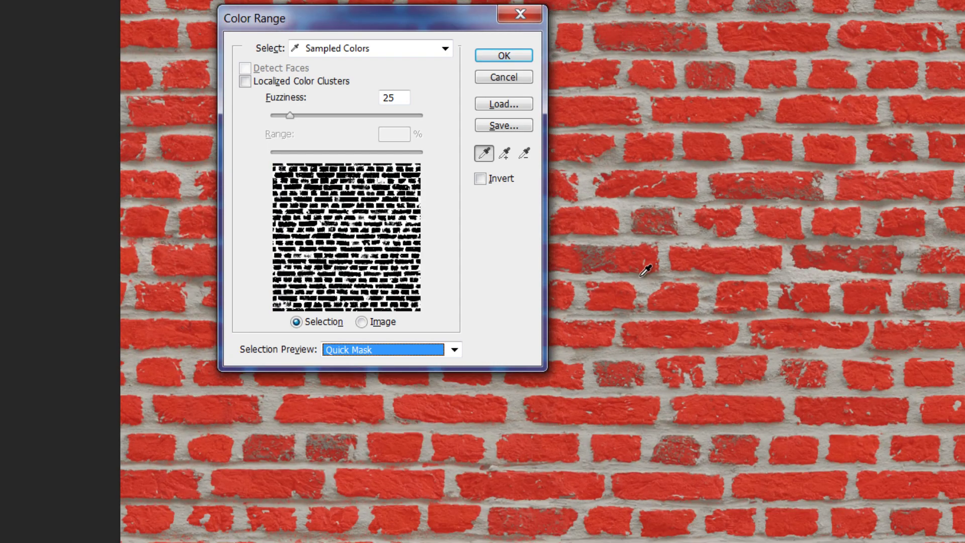
drag(645, 270, 646, 222)
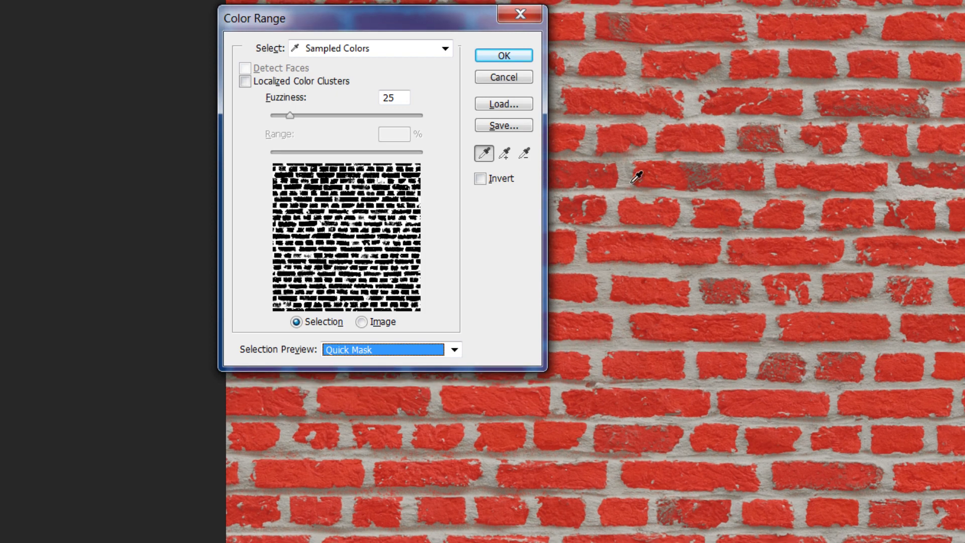
key(ctrl+plus)
key(ctrl+plus)
key(ctrl+plus)
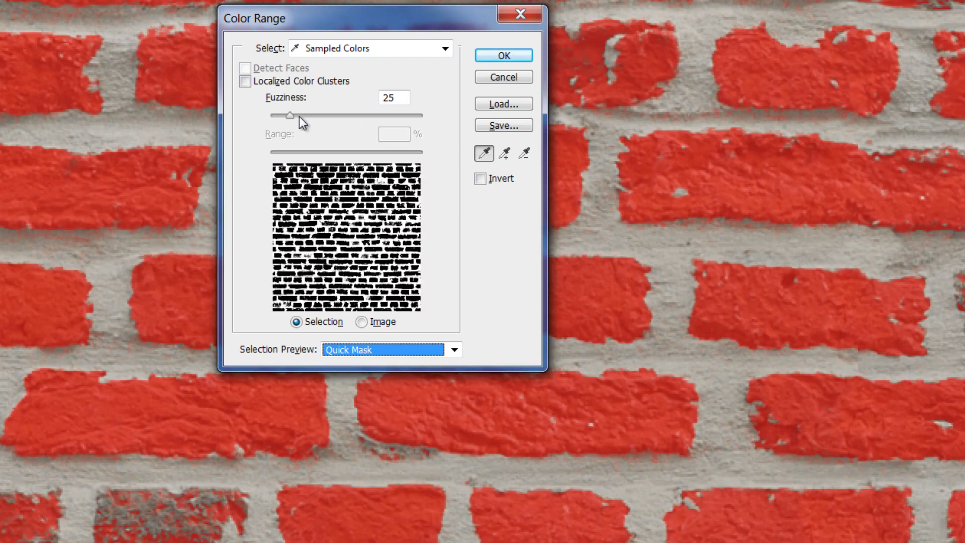
mouse_move(292, 115)
mouse_down()
mouse_move(324, 114)
mouse_move(284, 119)
mouse_up()
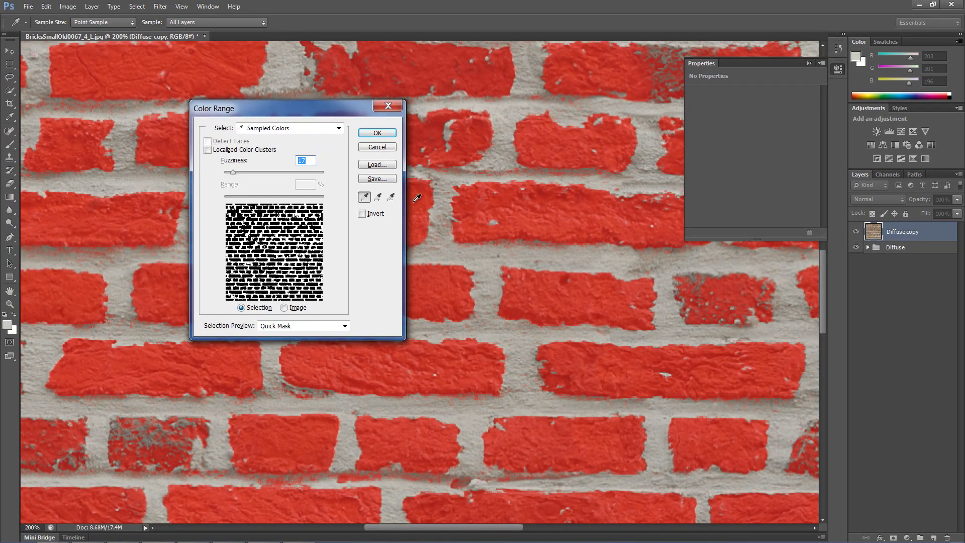
click(370, 133)
key(s)
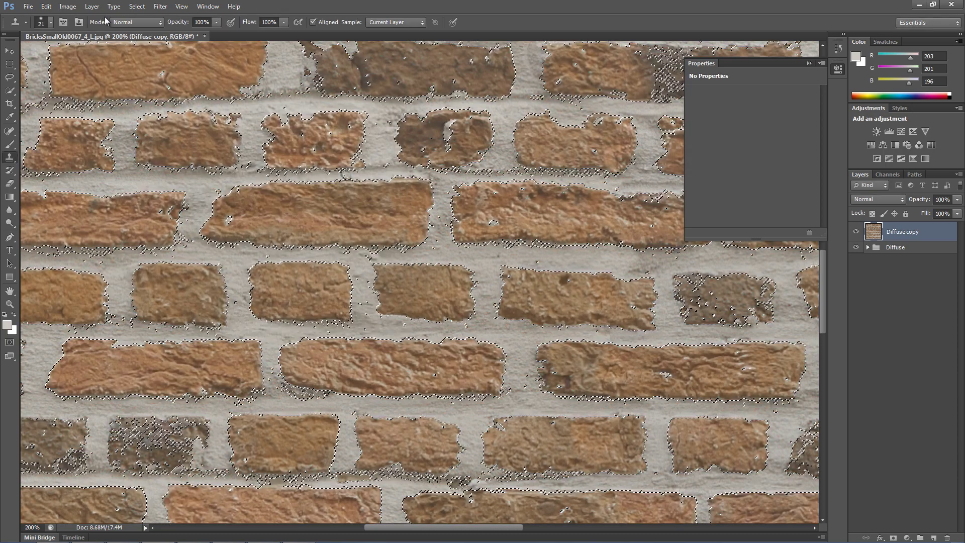
Open Refine Edge in Overlay view and set Smooth to 20.
click(137, 6)
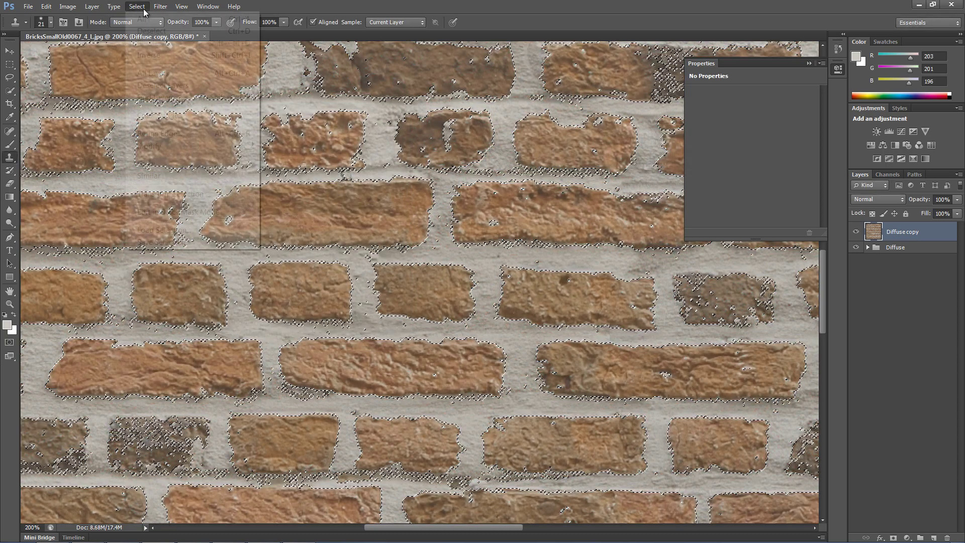
click(165, 134)
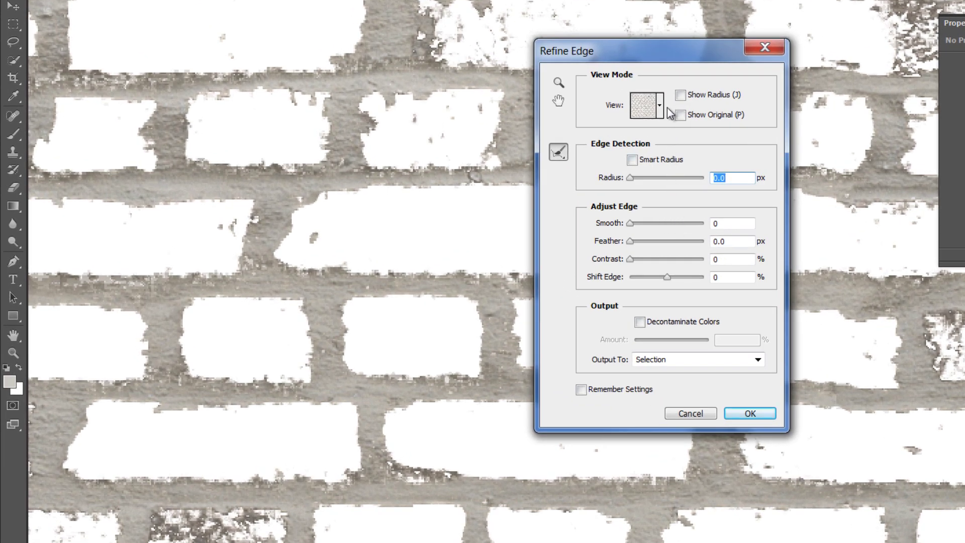
click(629, 114)
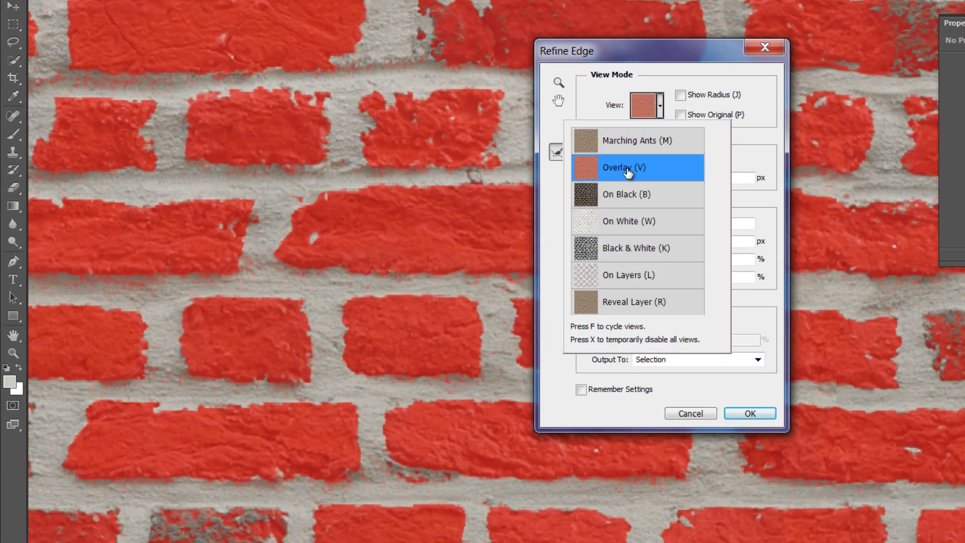
click(665, 110)
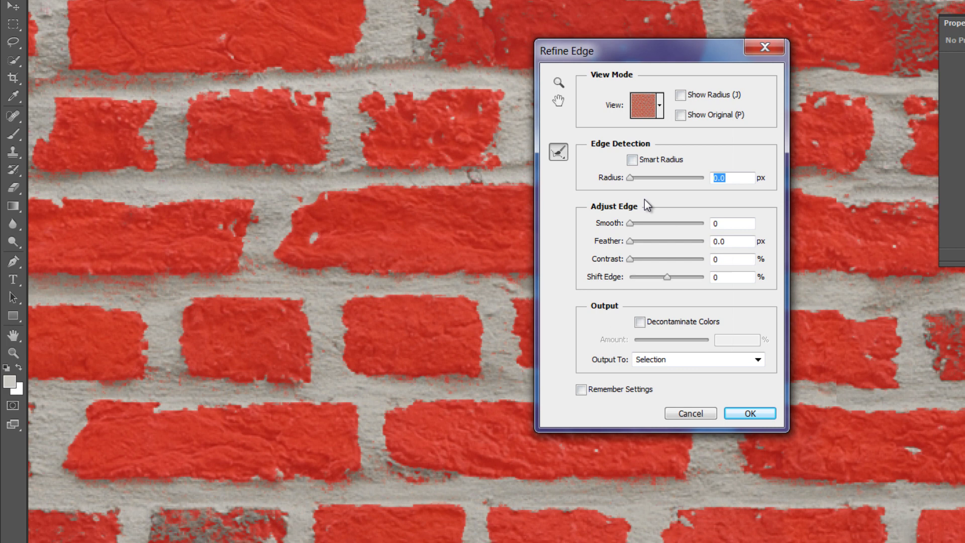
drag(632, 228, 674, 230)
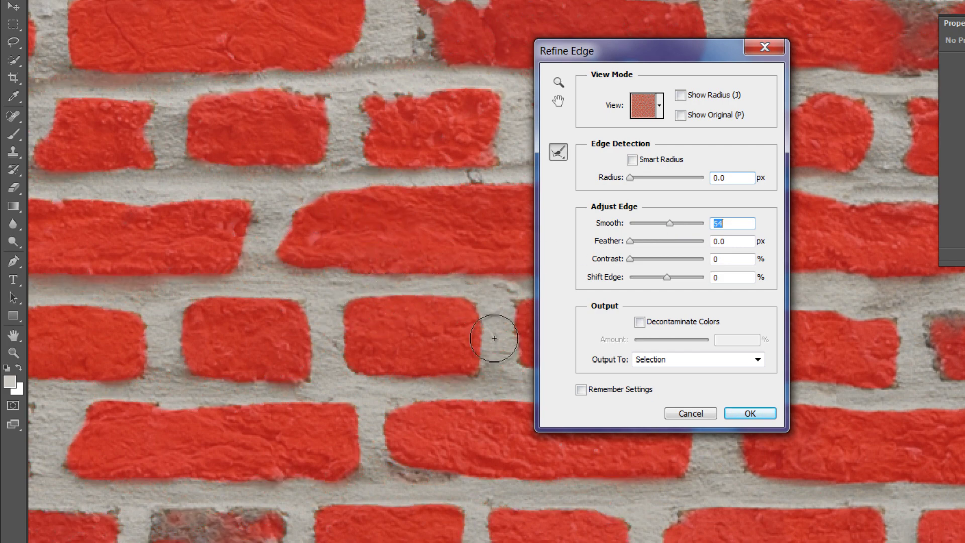
drag(670, 224, 662, 225)
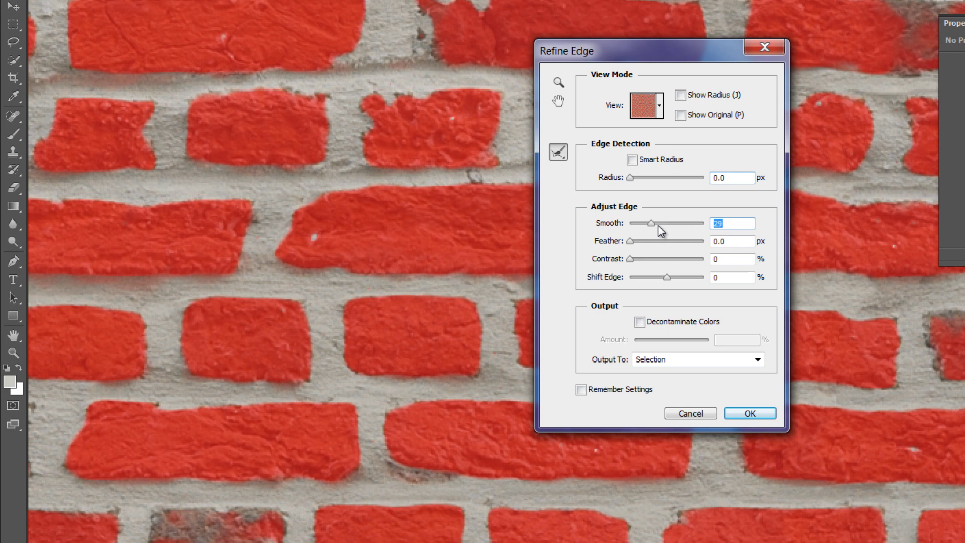
drag(656, 224, 646, 225)
Feather the selection edge by 2.1 px.
drag(632, 241, 646, 242)
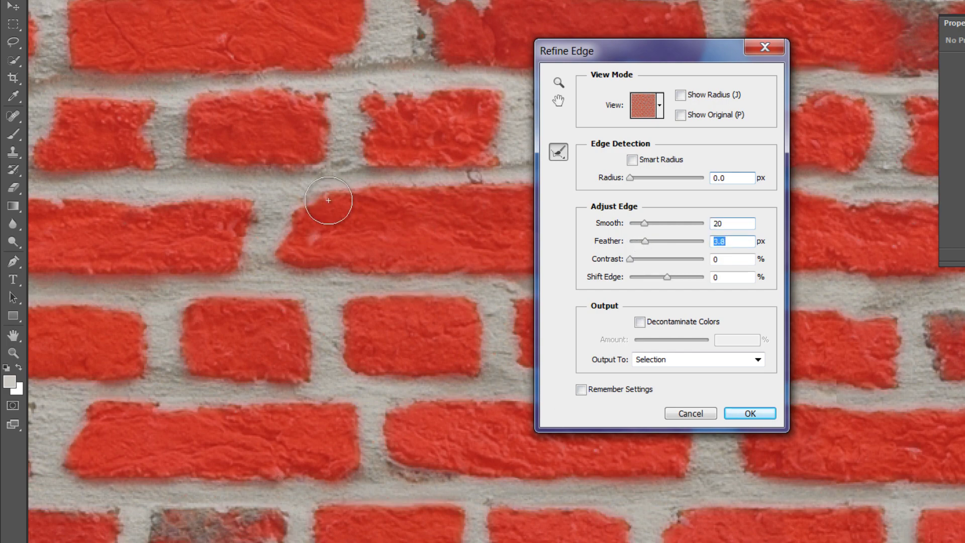
key(ctrl+plus)
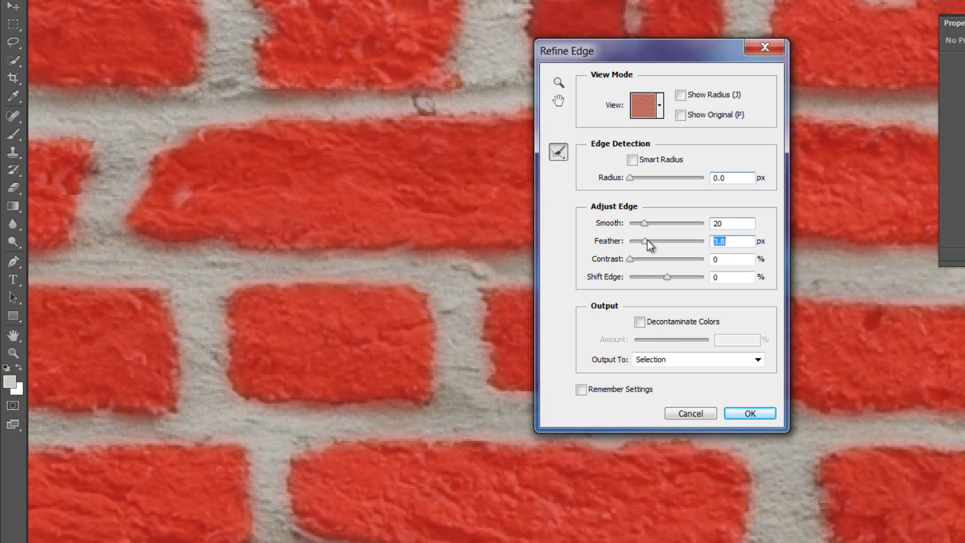
drag(646, 241, 640, 246)
drag(638, 242, 637, 242)
Set Shift Edge to +21% and apply the refined brick selection.
drag(668, 277, 673, 278)
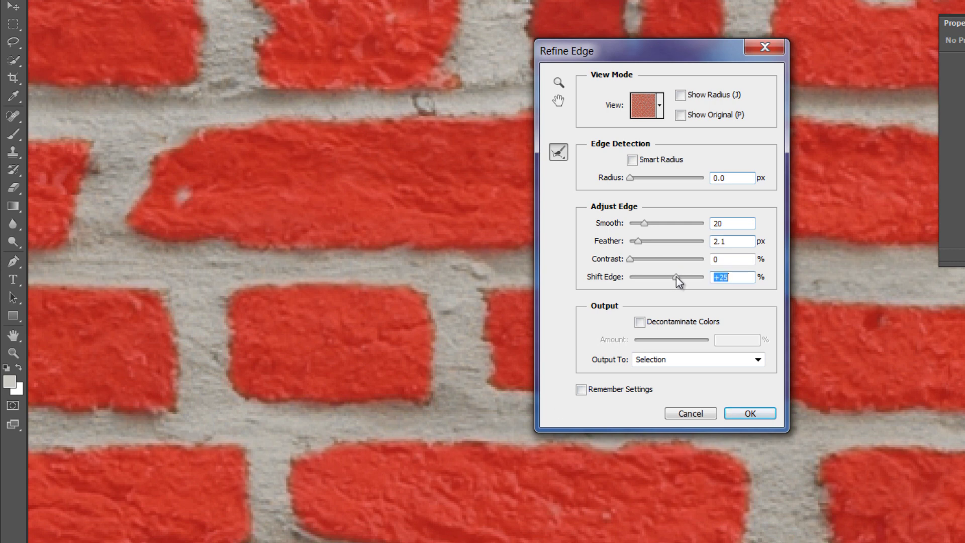
drag(677, 277, 683, 277)
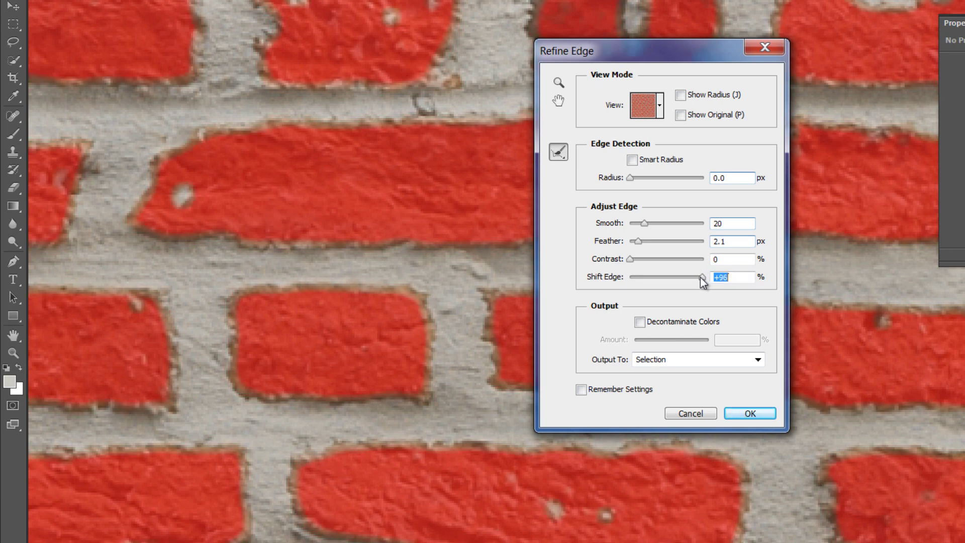
drag(703, 281, 637, 282)
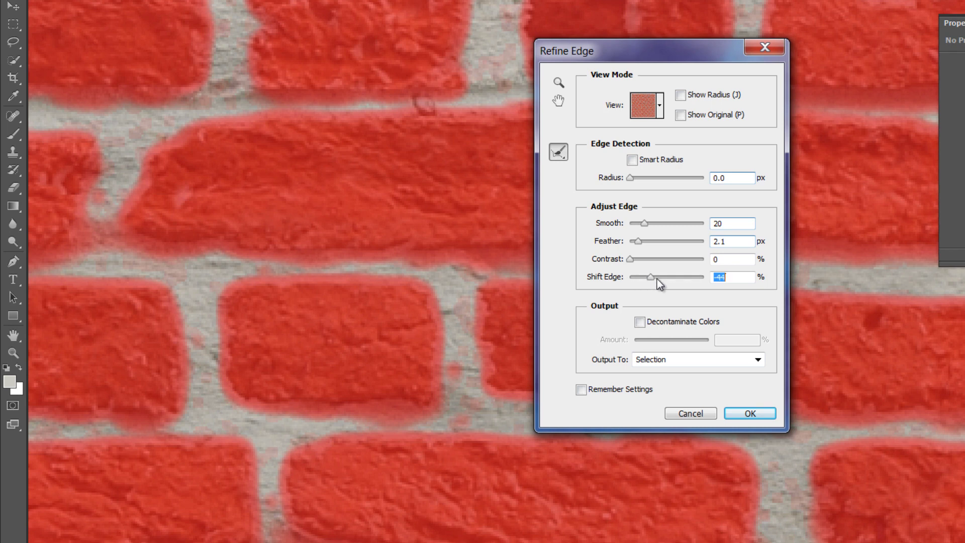
drag(678, 278, 687, 280)
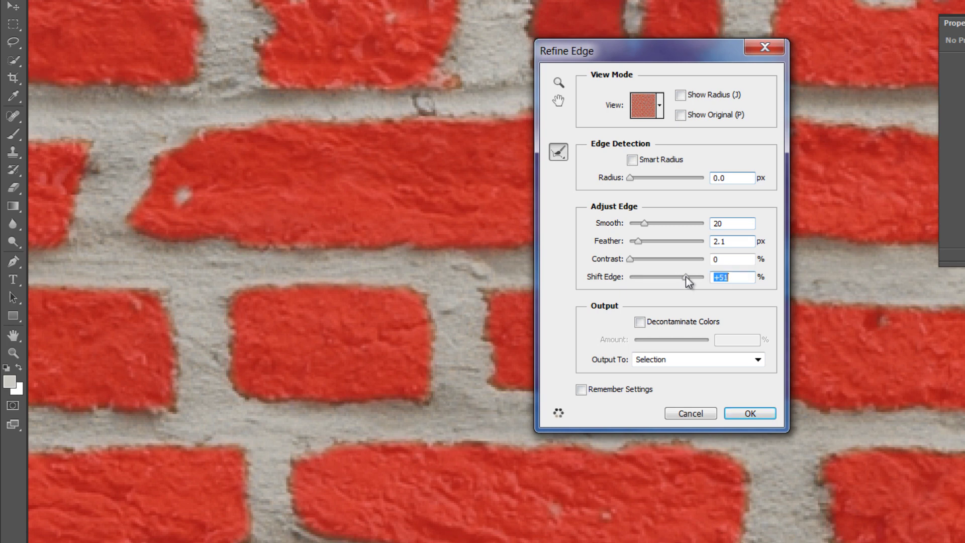
drag(686, 279, 683, 280)
drag(679, 278, 673, 279)
scroll(433, 288, down, 3)
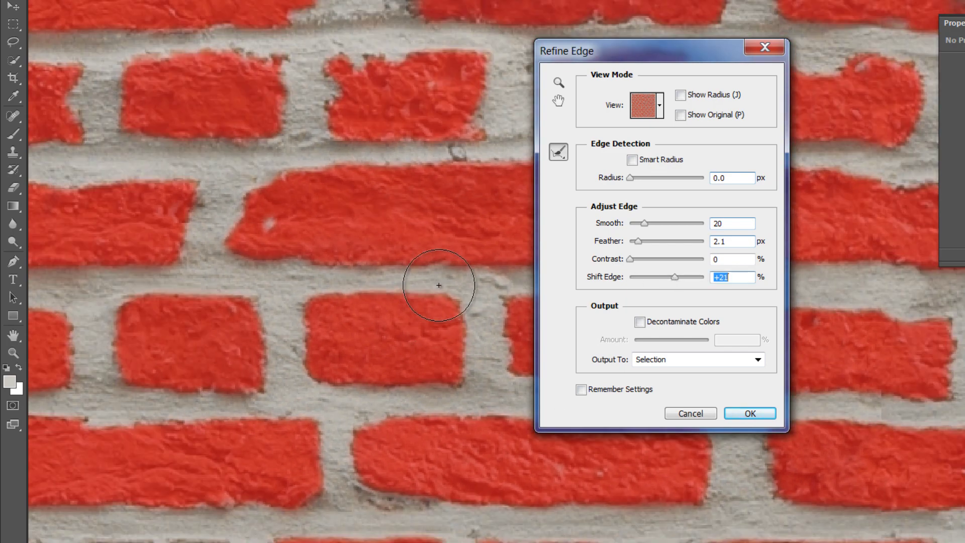
scroll(435, 284, down, 3)
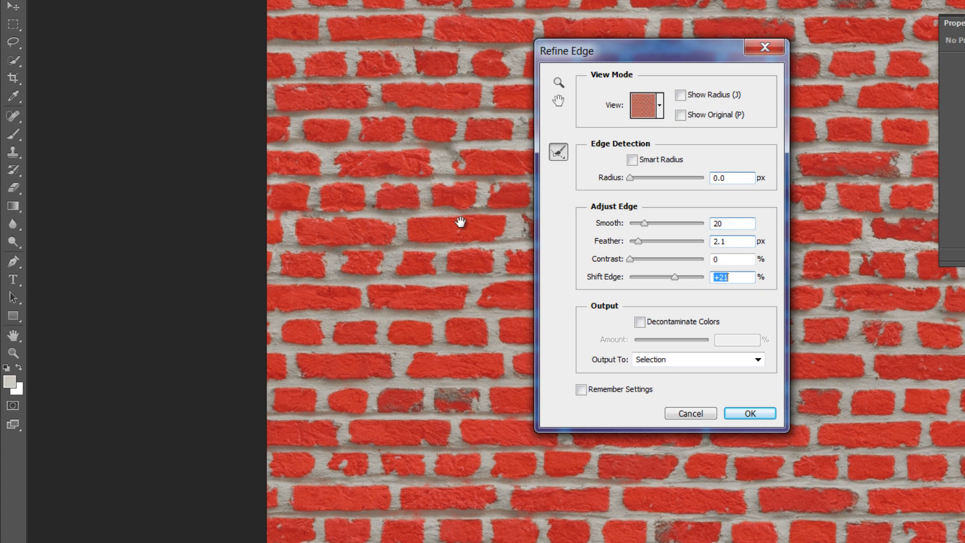
drag(462, 222, 295, 397)
drag(409, 356, 237, 211)
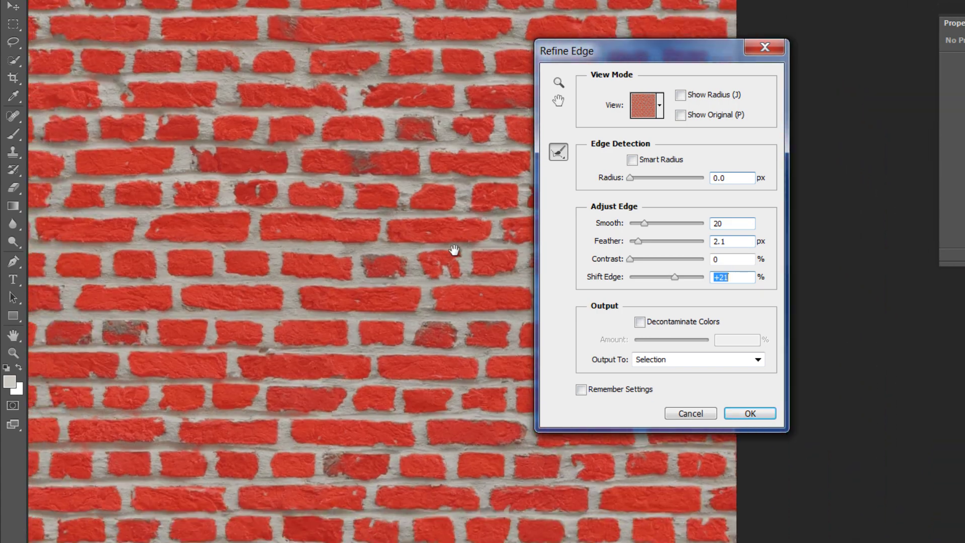
drag(454, 250, 482, 232)
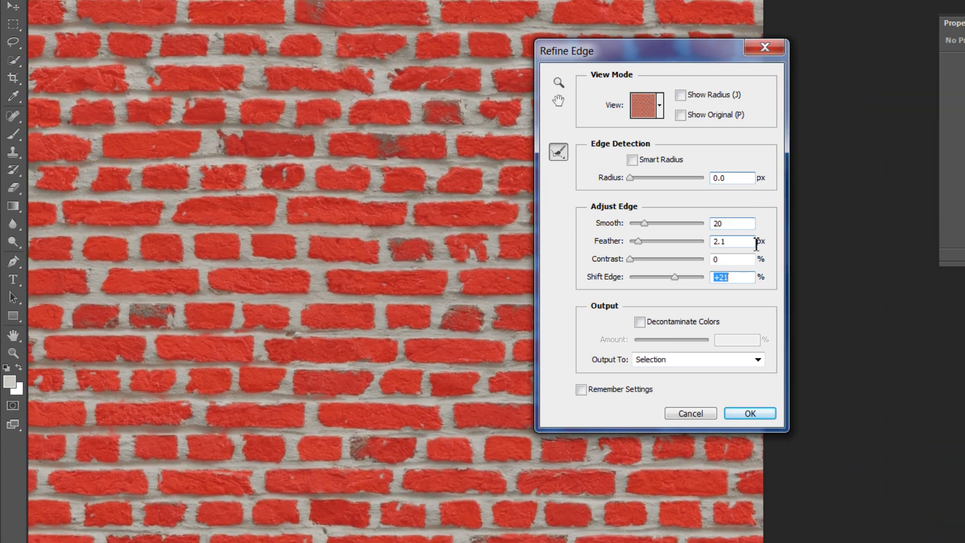
click(756, 414)
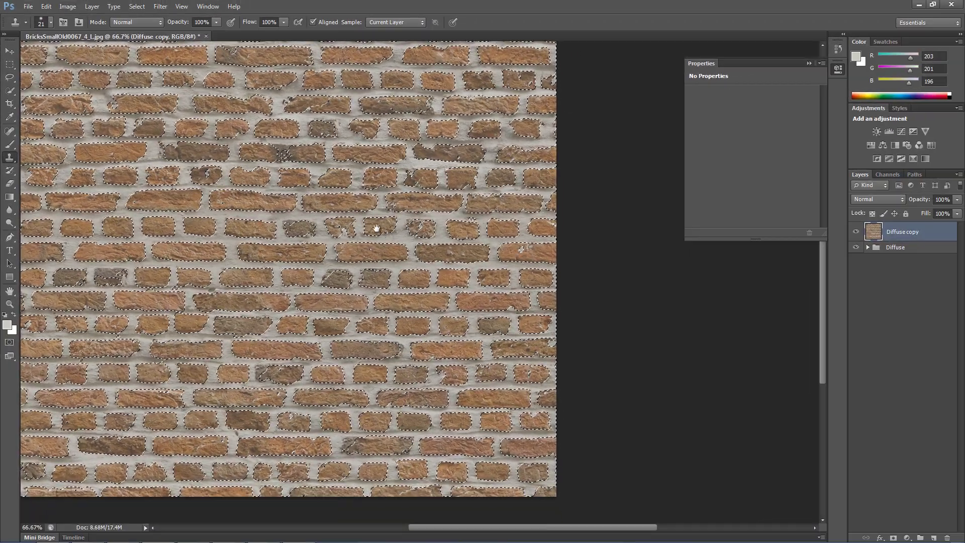
Duplicate Diffuse copy as Diffuse copy 2 and mask it with the brick selection.
drag(376, 229, 481, 282)
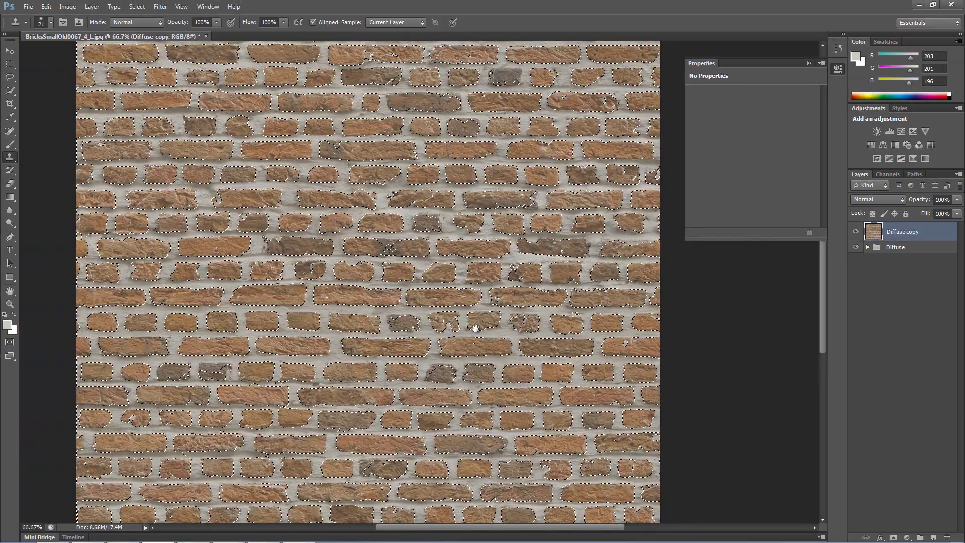
right_click(875, 234)
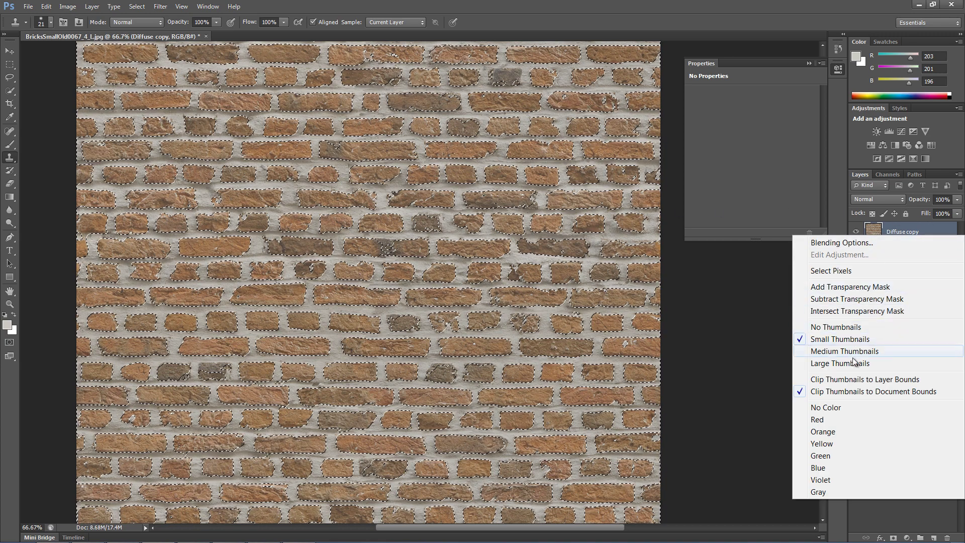
click(923, 231)
right_click(923, 230)
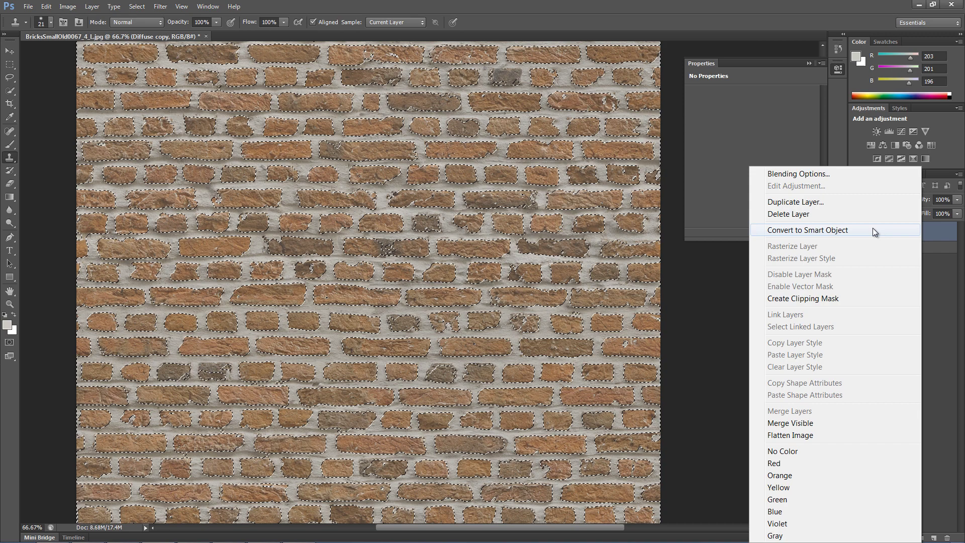
click(820, 203)
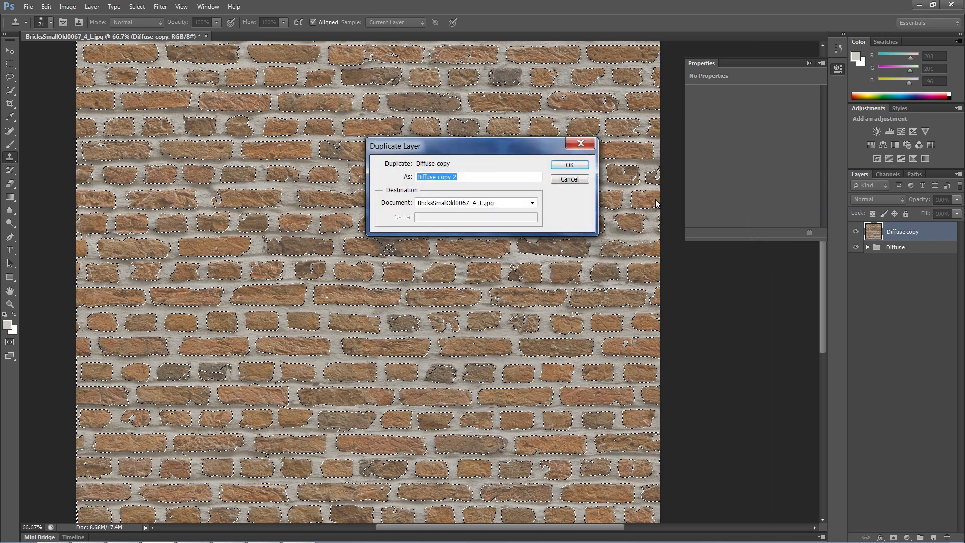
key(Return)
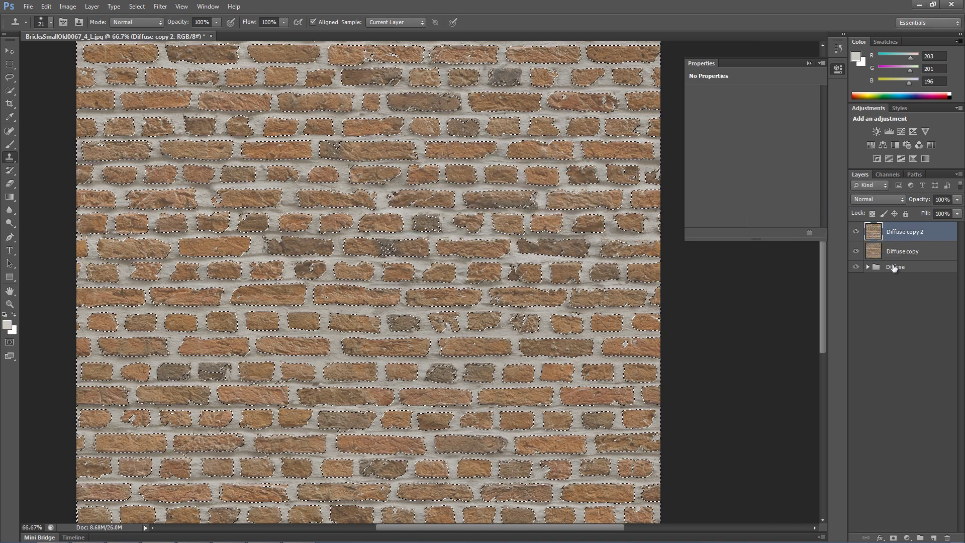
click(893, 538)
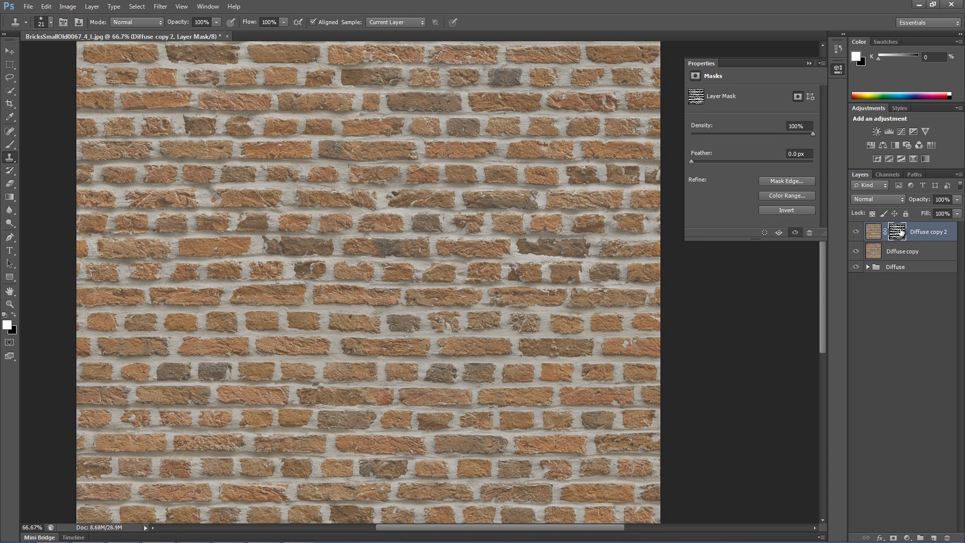
Hide the Diffuse group and invert Diffuse copy 2's mask so only bricks show.
click(856, 267)
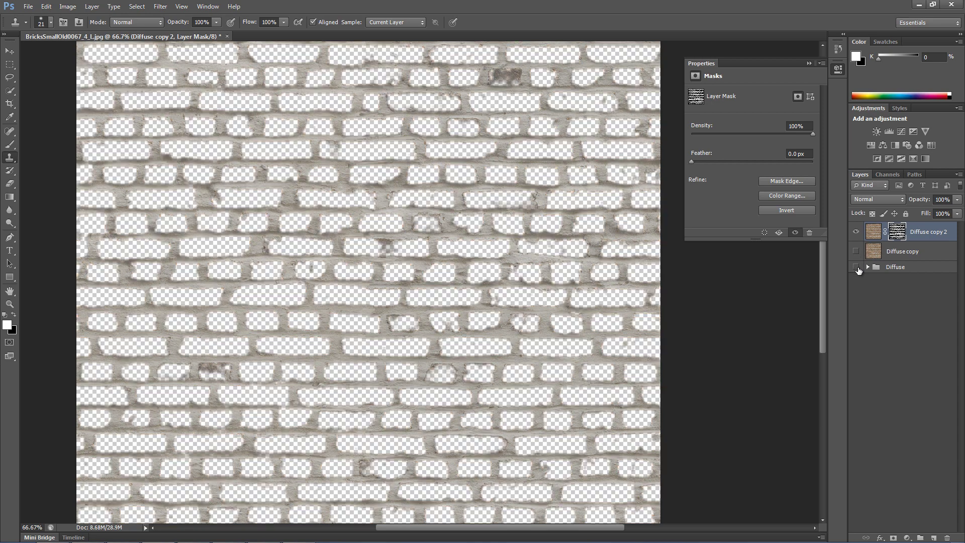
scroll(424, 225, up, 2)
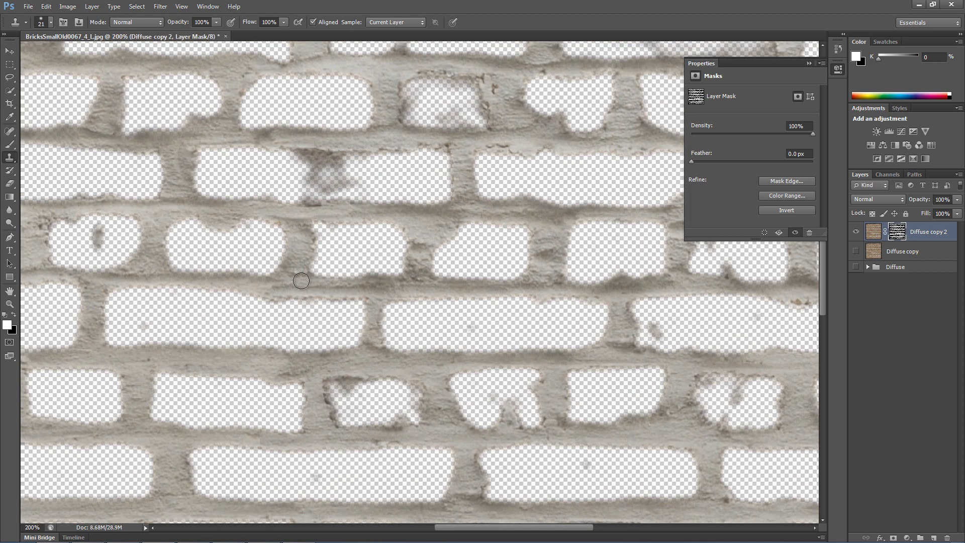
scroll(377, 368, down, 1)
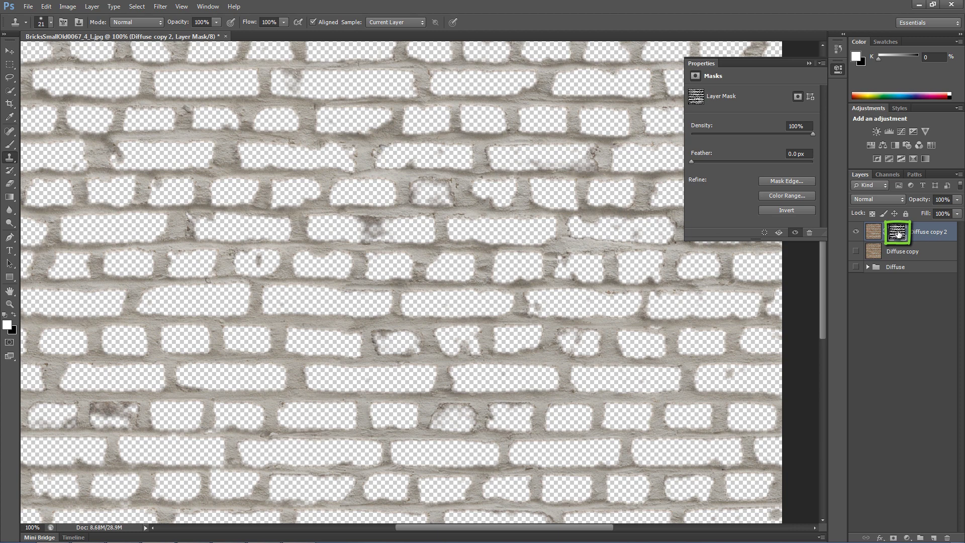
key(ctrl+i)
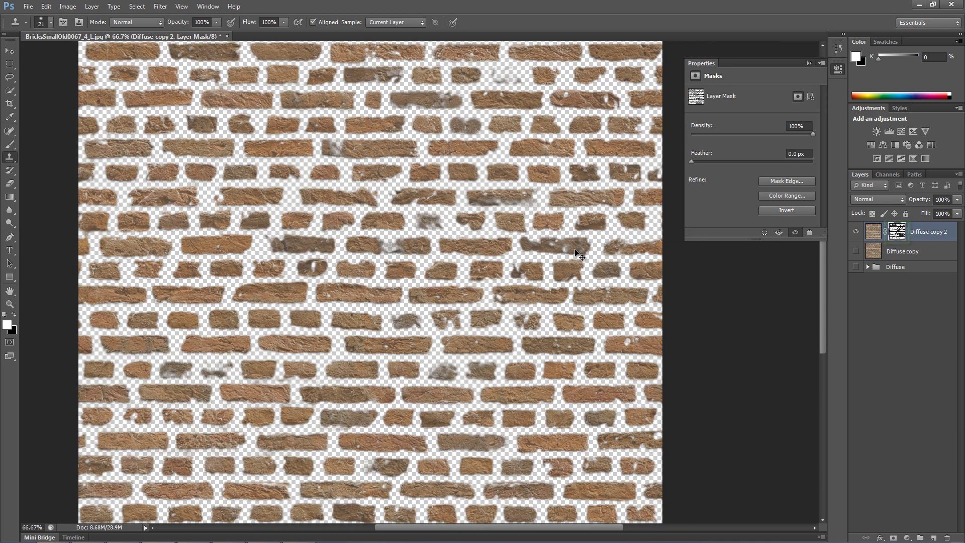
scroll(578, 251, down, 1)
mouse_move(475, 220)
mouse_down()
mouse_move(469, 281)
mouse_move(462, 224)
mouse_up()
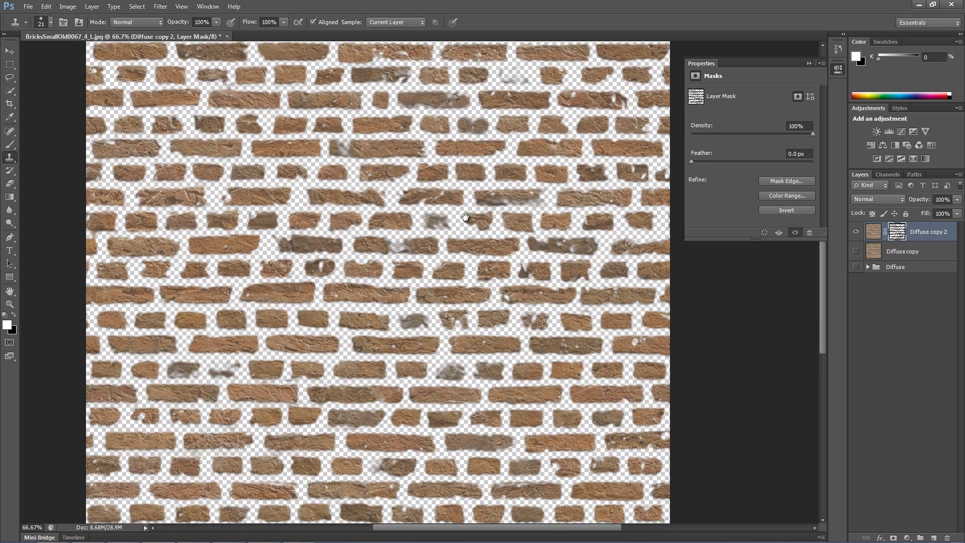
mouse_move(459, 275)
mouse_down()
mouse_move(473, 259)
mouse_move(461, 262)
mouse_up()
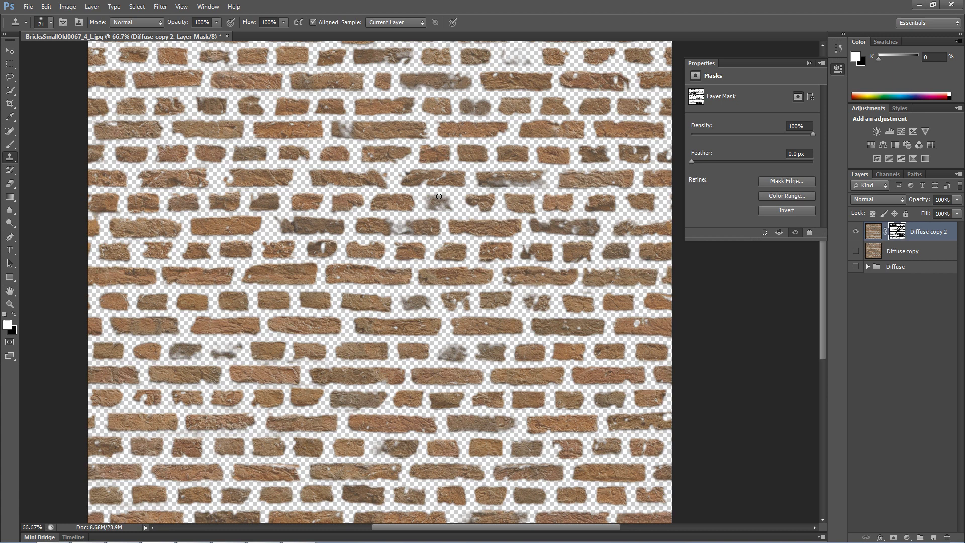
Create Layer 1 above the Diffuse group and fill it with black.
click(896, 267)
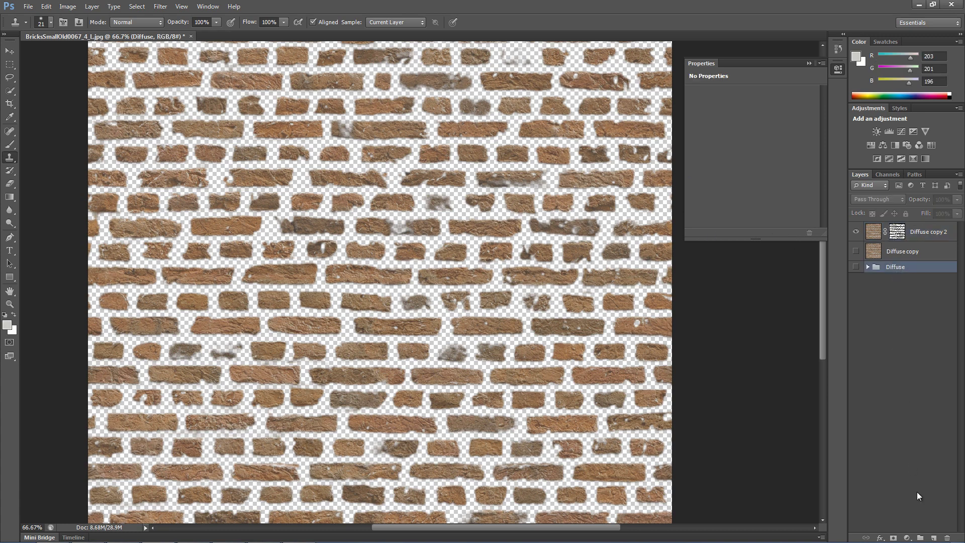
click(934, 537)
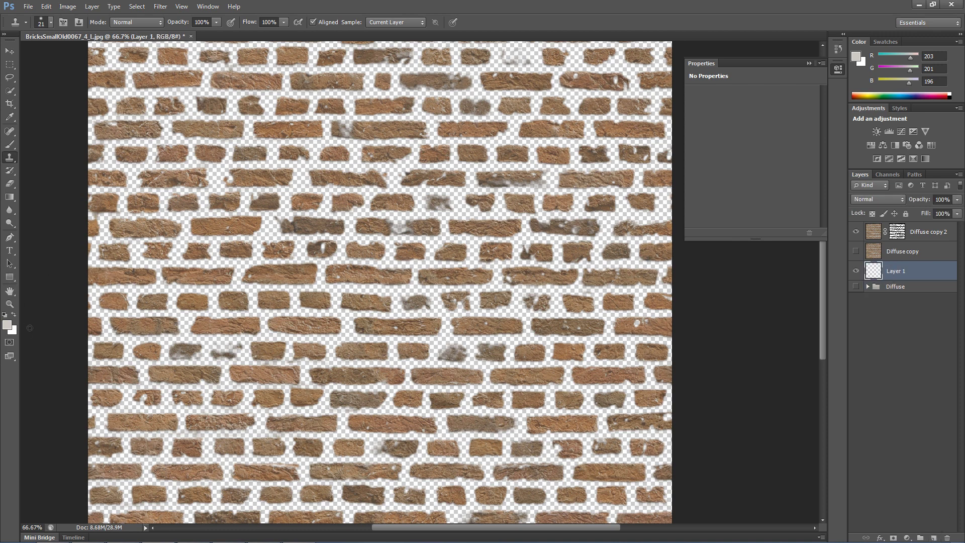
click(14, 332)
drag(373, 241, 331, 277)
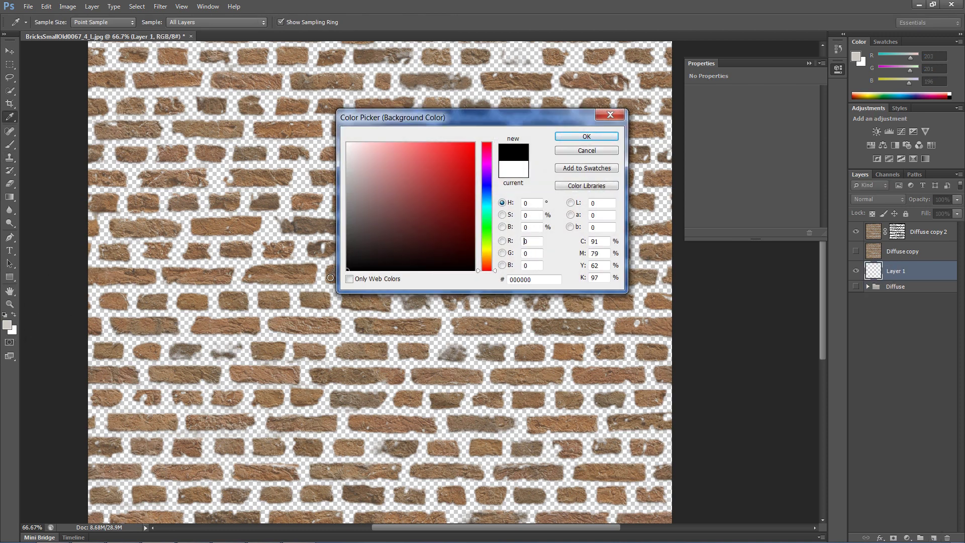
click(586, 136)
key(s)
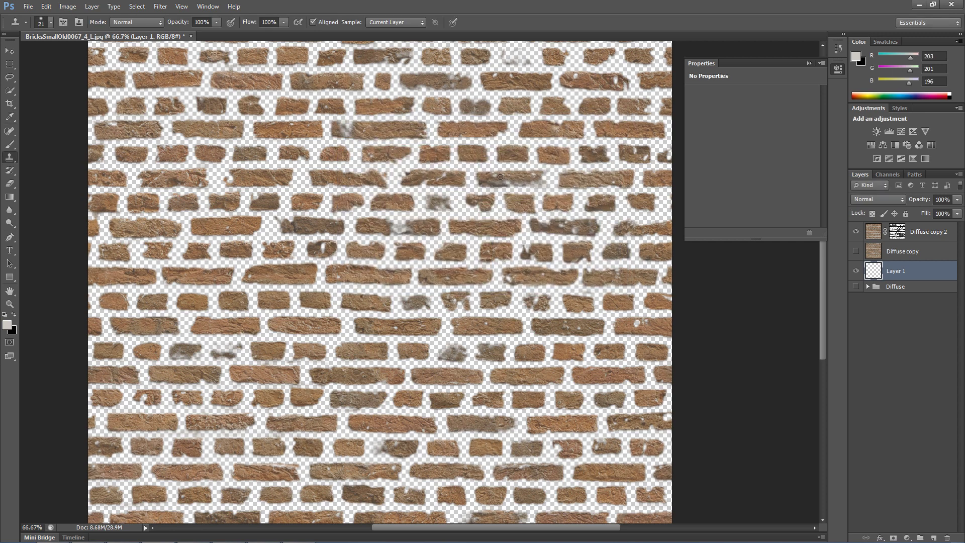
key(ctrl+BackSpace)
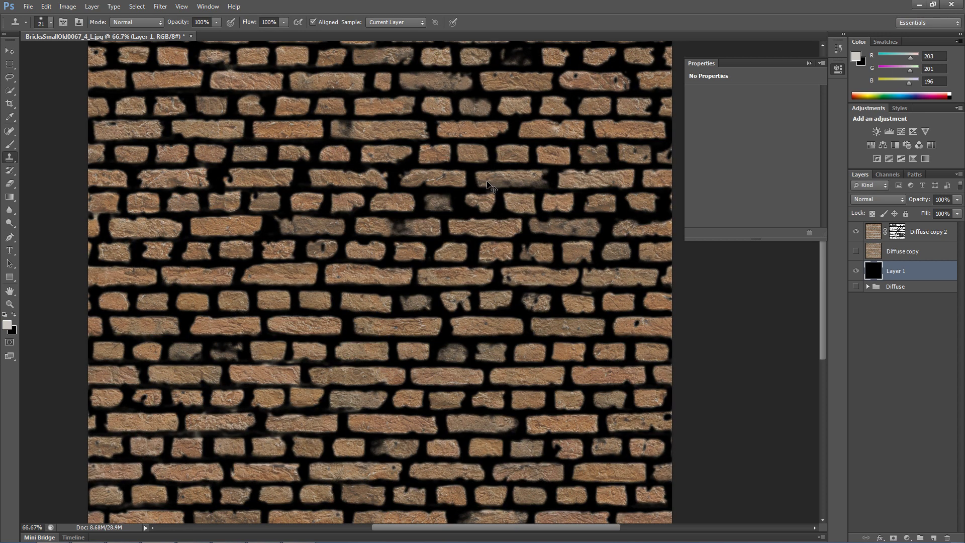
key(ctrl+plus)
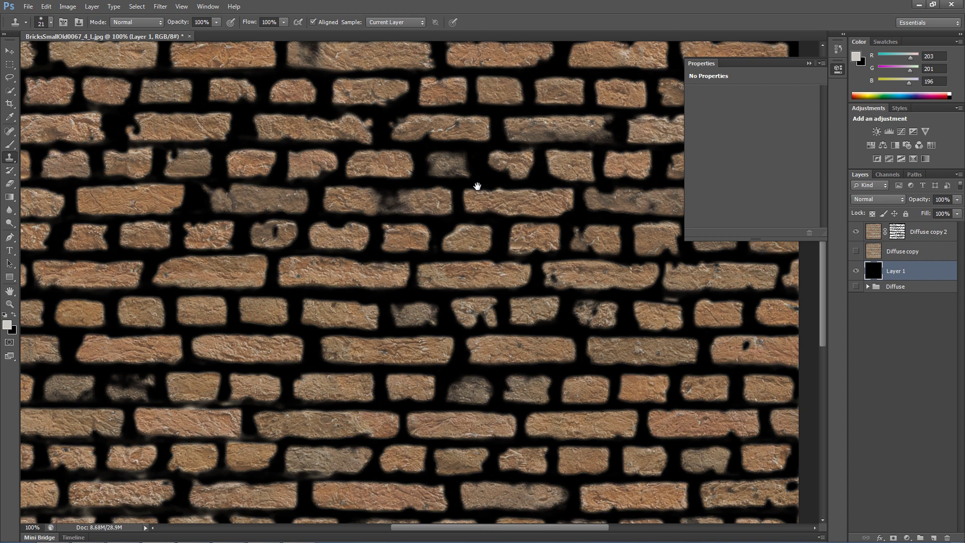
drag(474, 190, 394, 481)
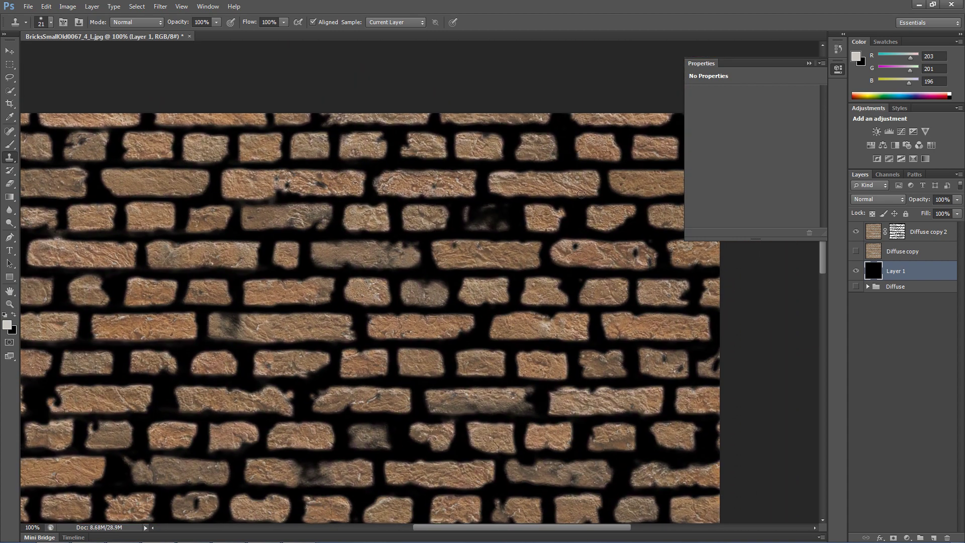
Select Diffuse copy 2's mask and set up a white 30 px brush at 6% hardness.
click(896, 232)
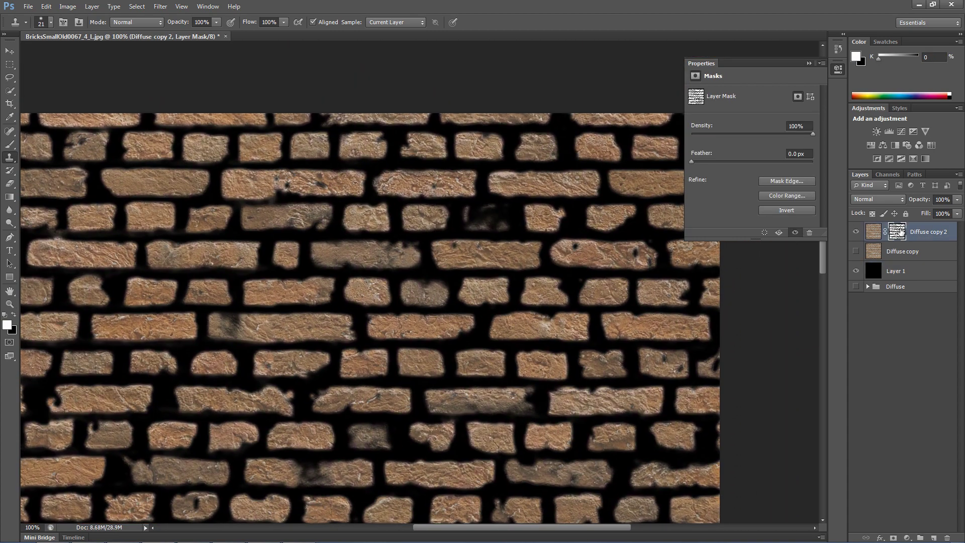
key(i)
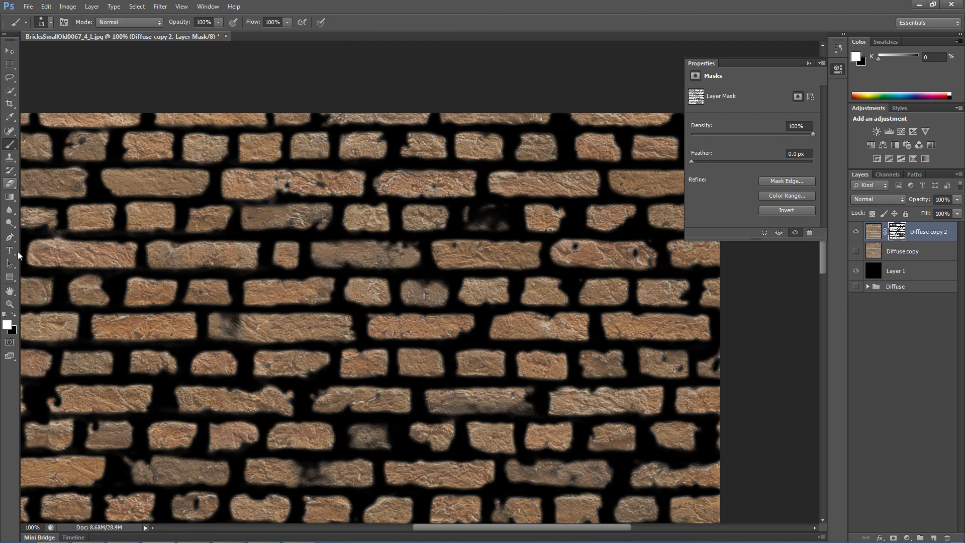
click(7, 325)
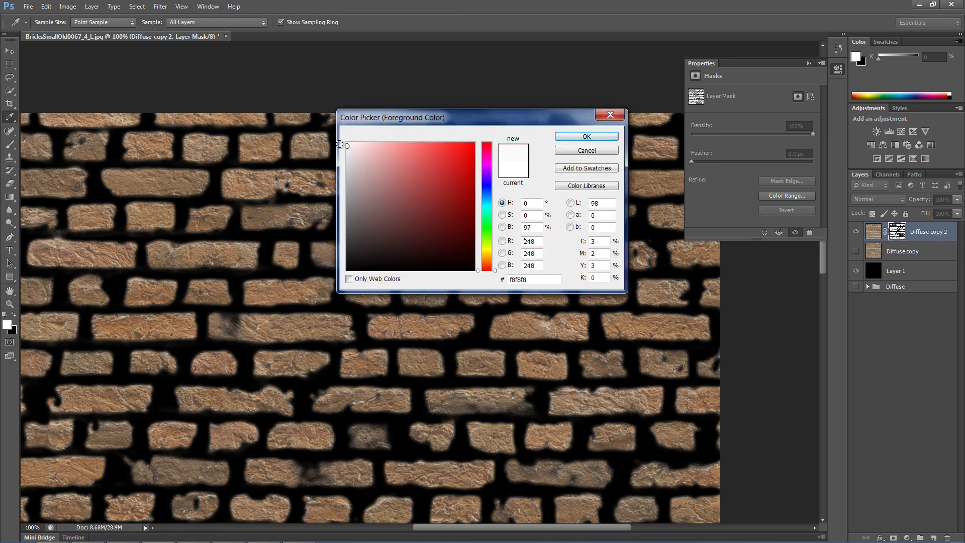
click(587, 137)
key(b)
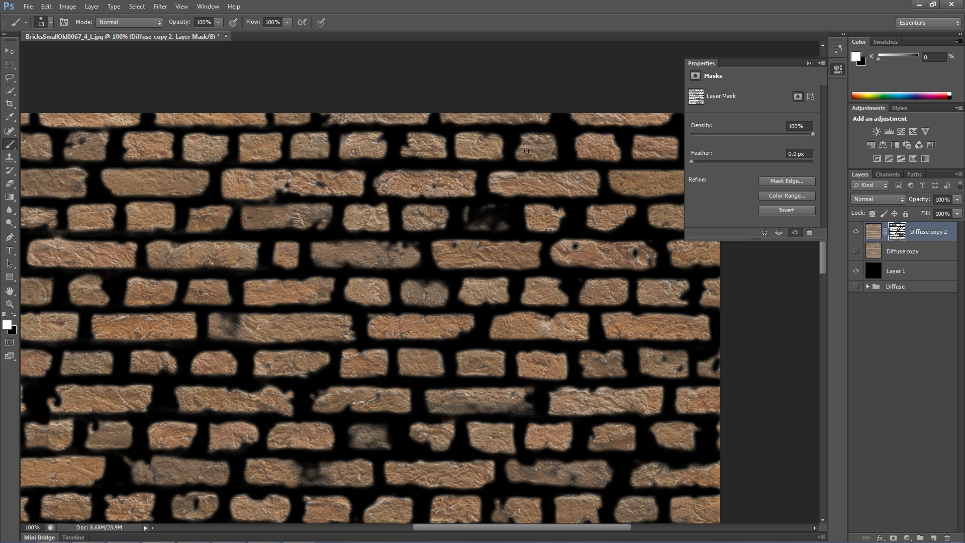
key(bracketright)
right_click(544, 191)
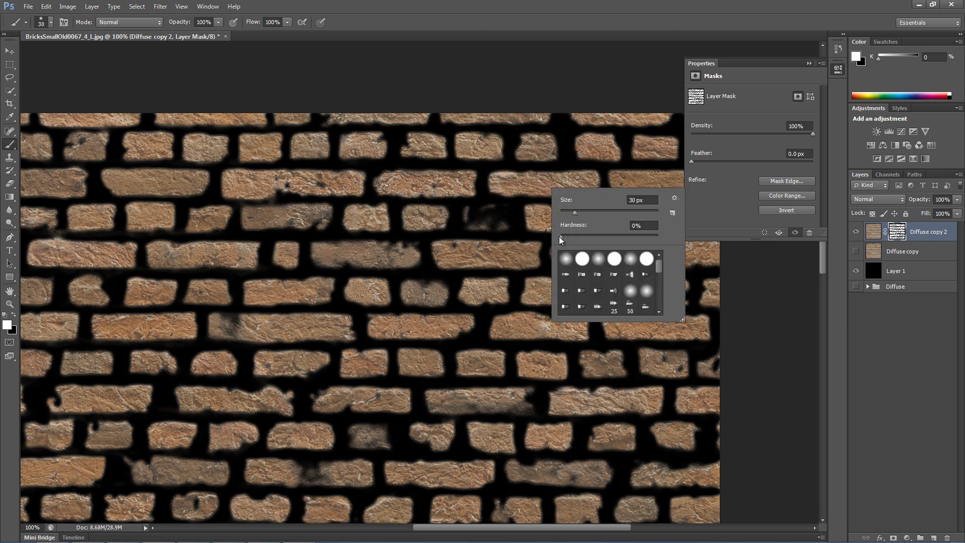
drag(560, 237, 565, 240)
key(Return)
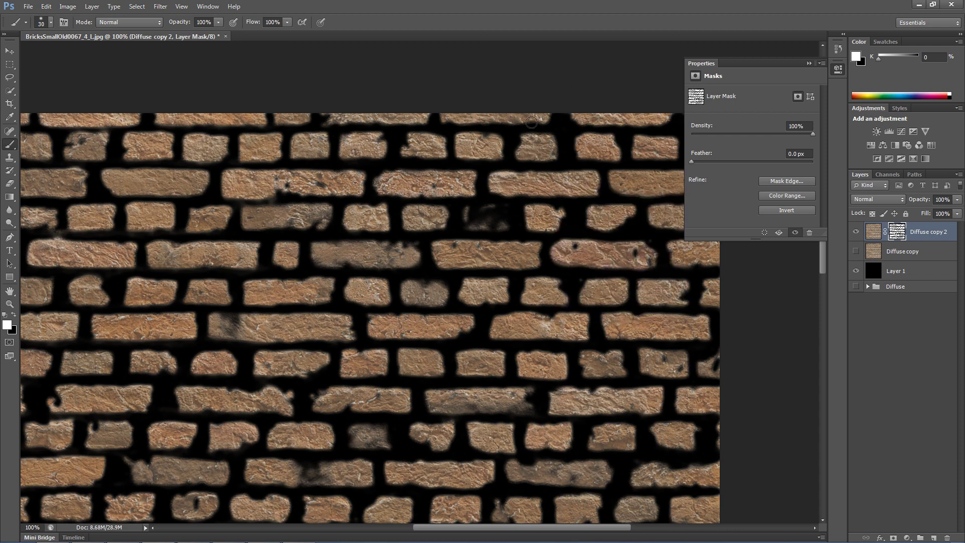
With airbrush enabled, paint the missing brick back into the mask.
key(ctrl+plus)
scroll(488, 201, up, 3)
scroll(488, 201, right, 4)
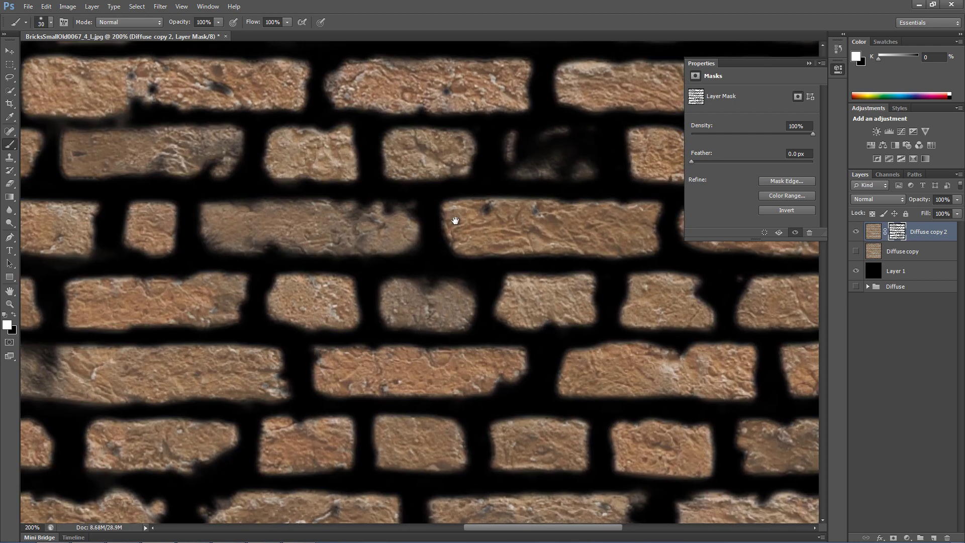
mouse_move(468, 244)
mouse_down()
mouse_move(460, 229)
mouse_move(475, 220)
mouse_move(438, 224)
mouse_move(439, 234)
mouse_move(454, 228)
mouse_up()
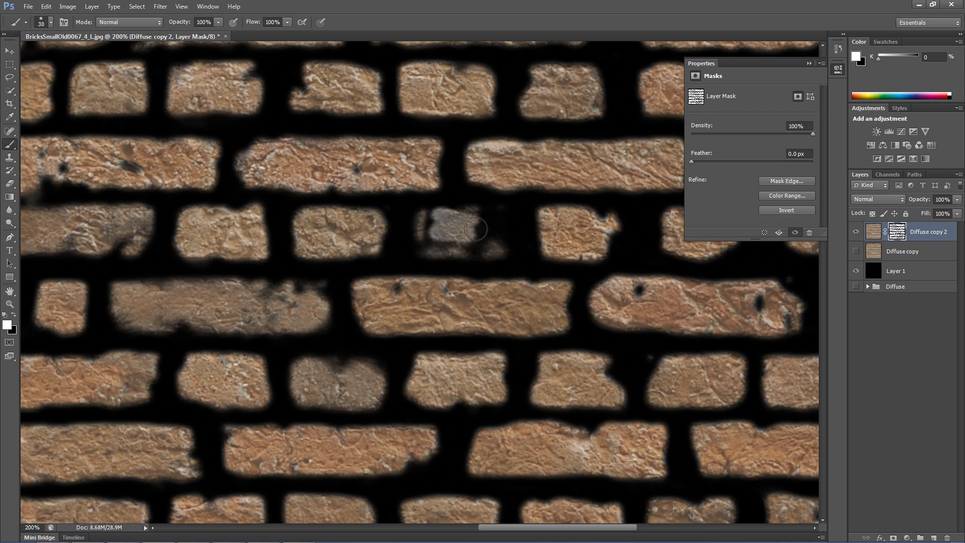
key(ctrl+z)
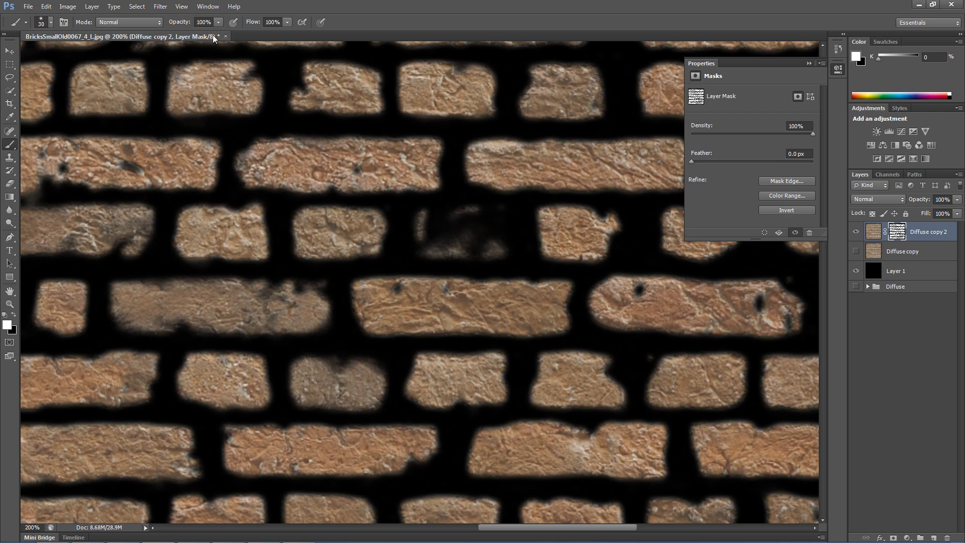
click(233, 23)
mouse_move(458, 240)
mouse_down()
mouse_move(491, 215)
mouse_move(431, 218)
mouse_move(462, 233)
mouse_move(430, 226)
mouse_move(420, 238)
mouse_move(470, 248)
mouse_move(499, 224)
mouse_move(500, 243)
mouse_move(502, 216)
mouse_move(484, 249)
mouse_move(444, 248)
mouse_up()
drag(463, 215, 439, 216)
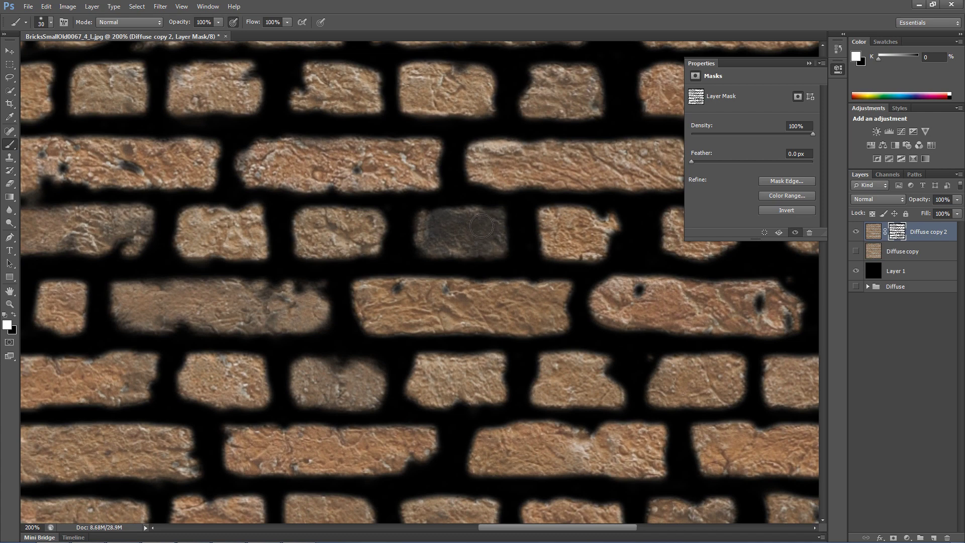
drag(250, 288, 535, 282)
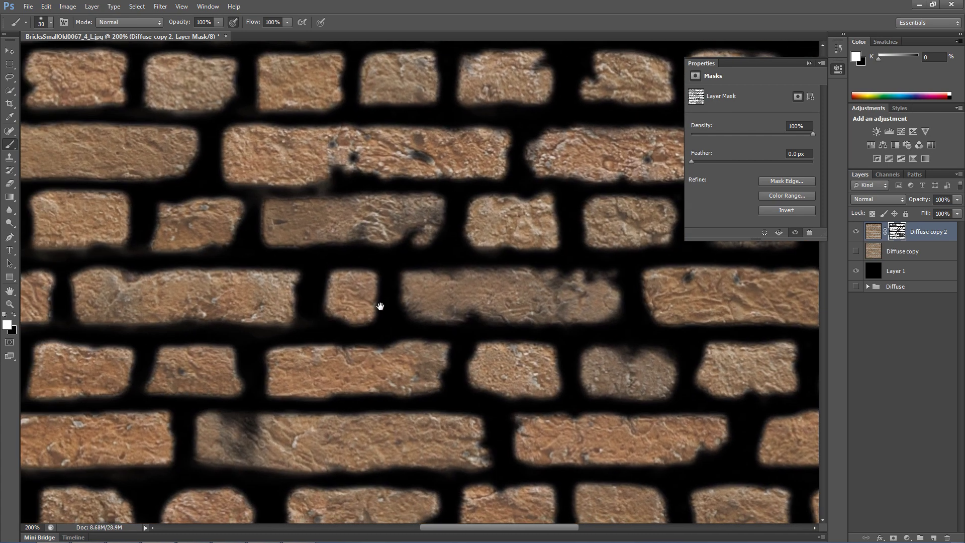
drag(379, 306, 477, 137)
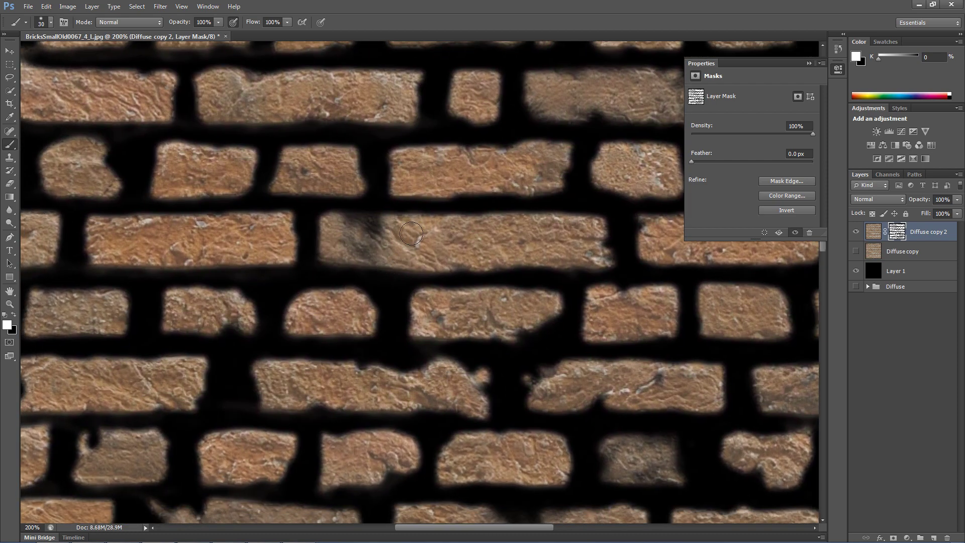
Add a Hue/Saturation adjustment at Saturation -100, then select Diffuse copy 2.
key(ctrl+minus)
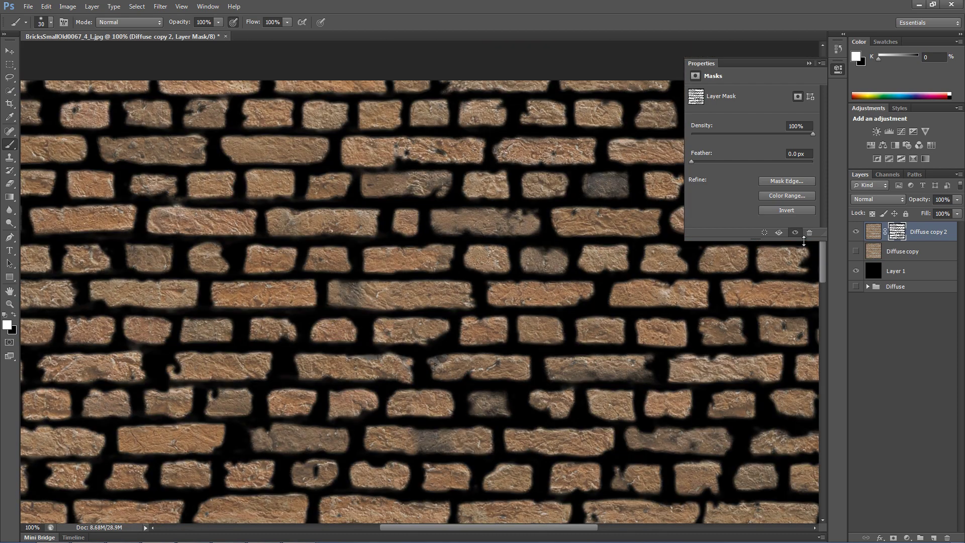
click(871, 145)
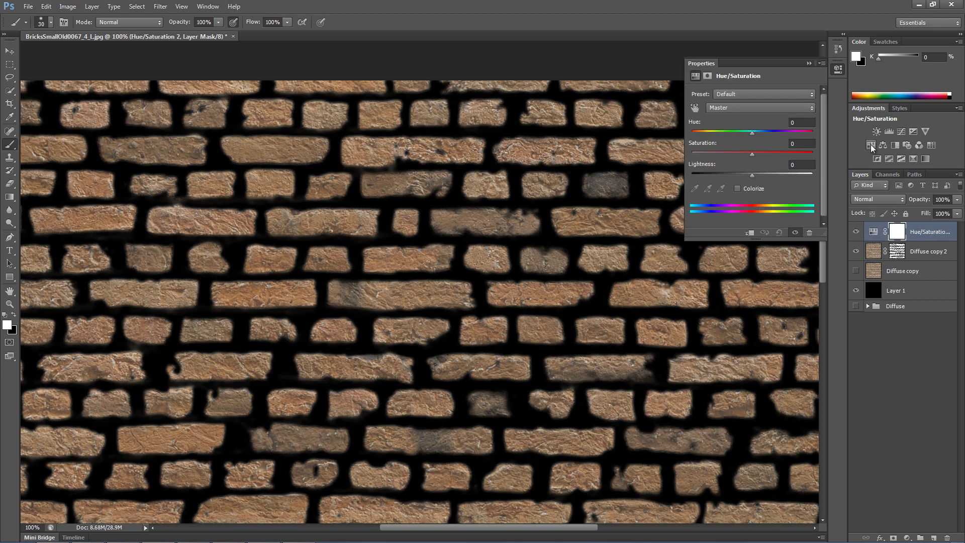
drag(753, 158, 669, 154)
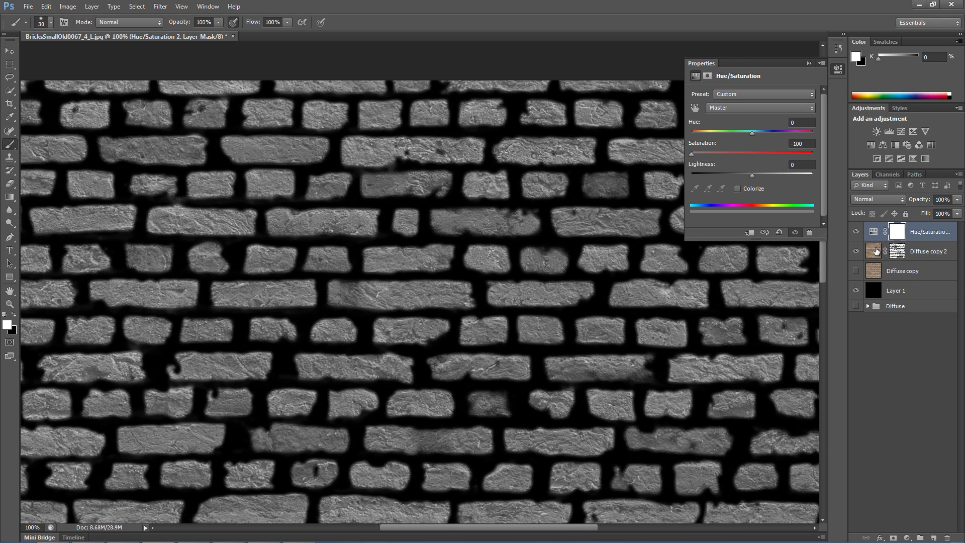
click(875, 252)
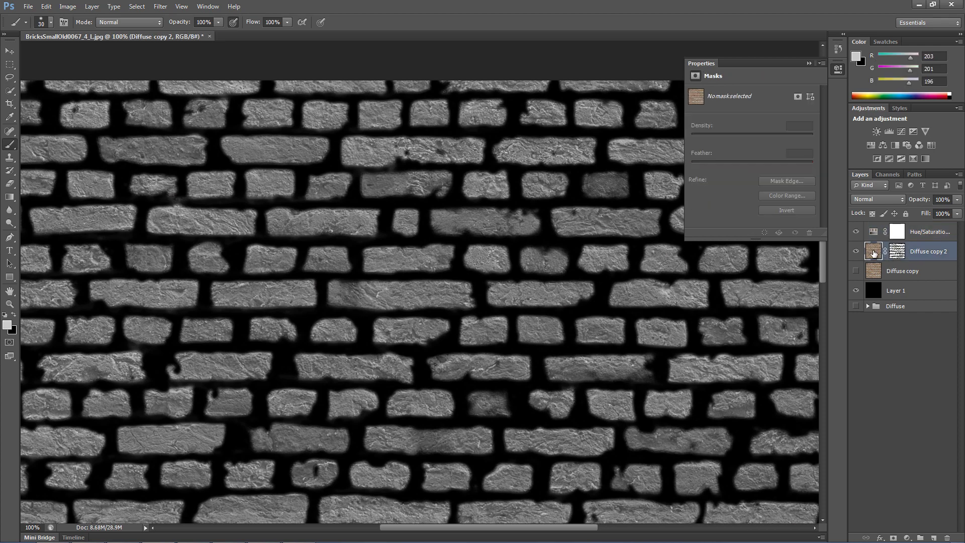
Add a white Color Overlay to Diffuse copy 2 and lower its opacity.
double_click(872, 253)
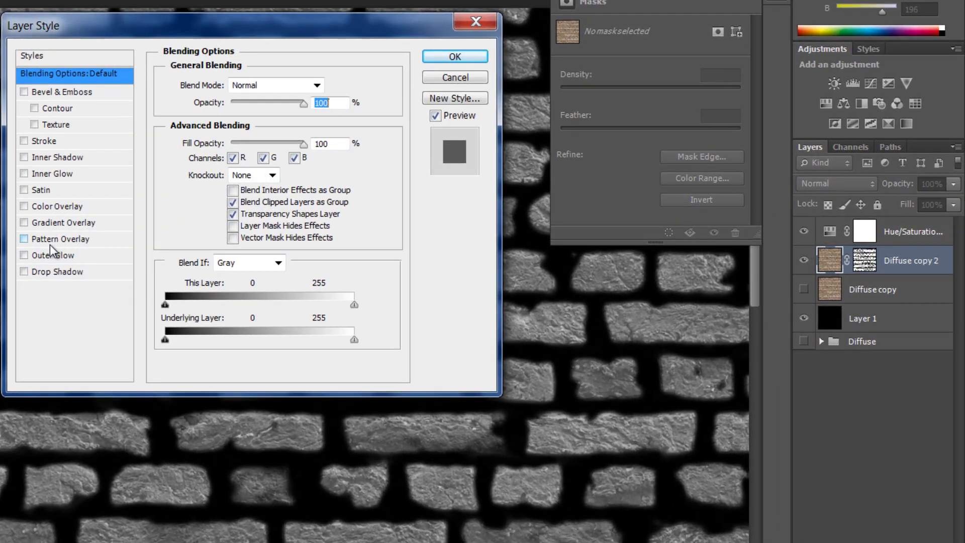
click(50, 208)
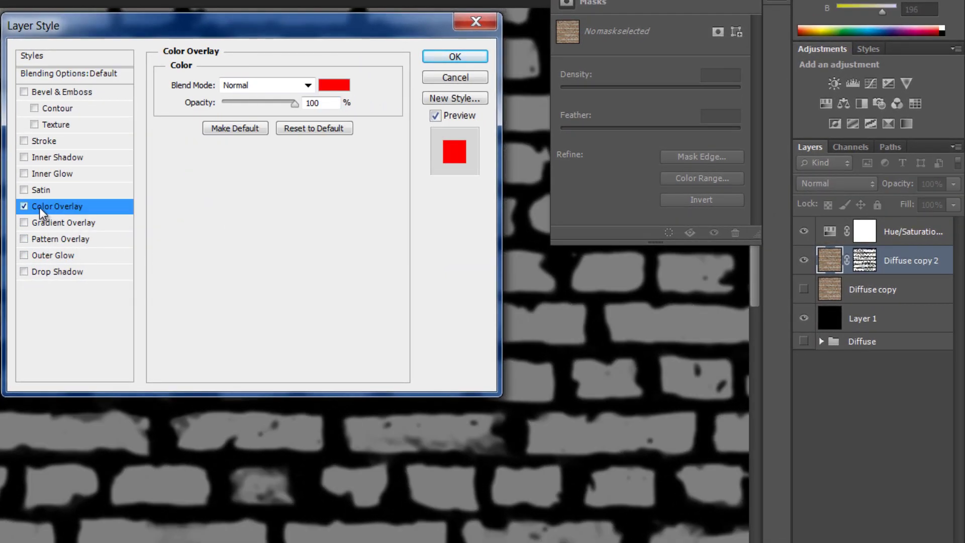
click(335, 84)
drag(209, 138, 53, 100)
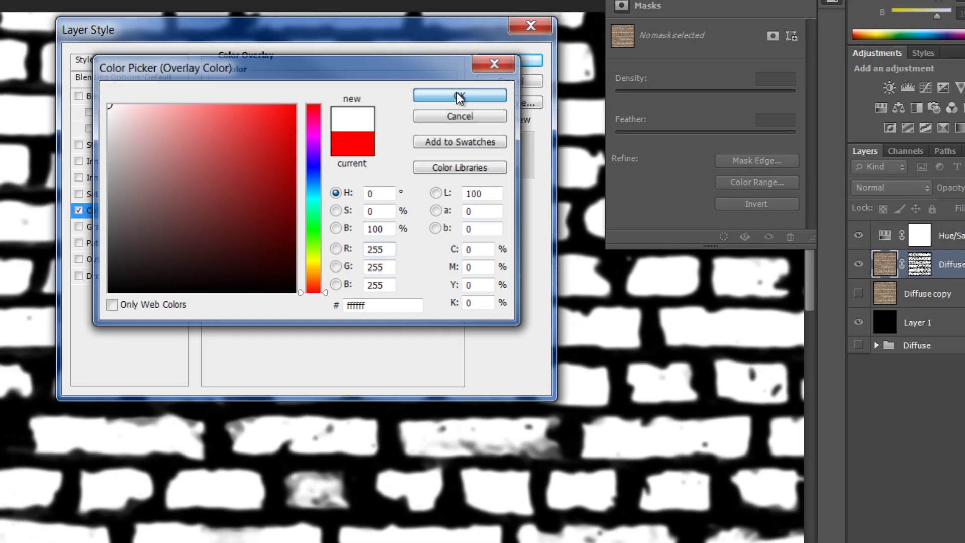
click(460, 97)
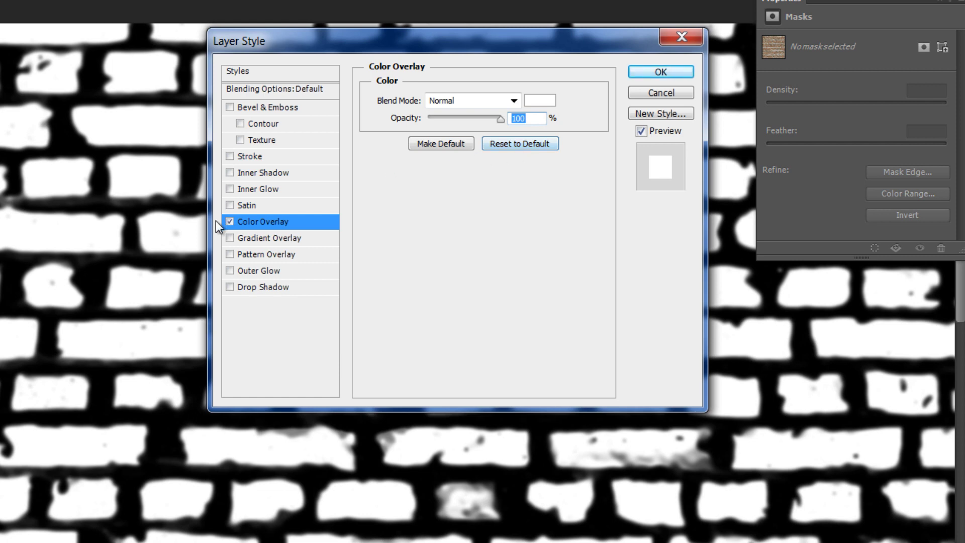
ctrl+click(183, 227)
ctrl+click(143, 276)
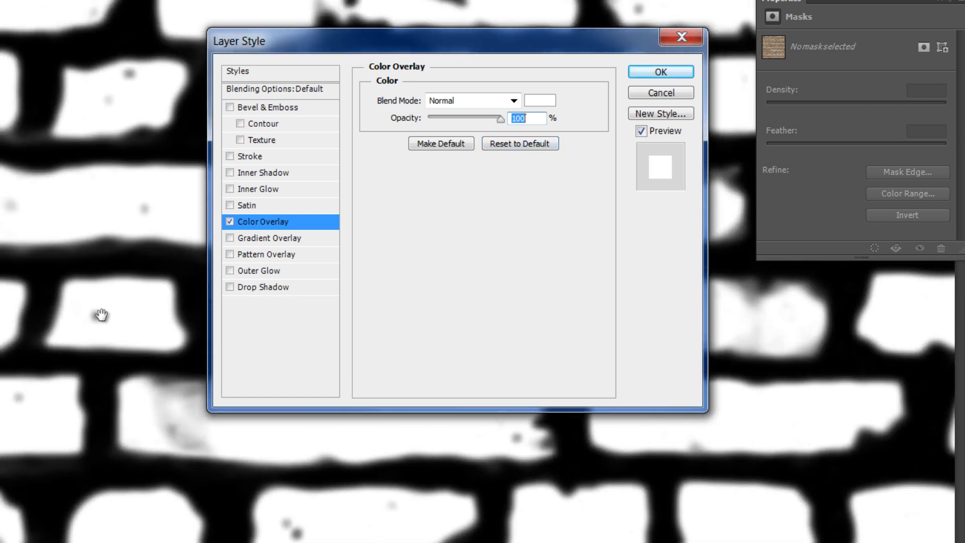
drag(101, 314, 99, 328)
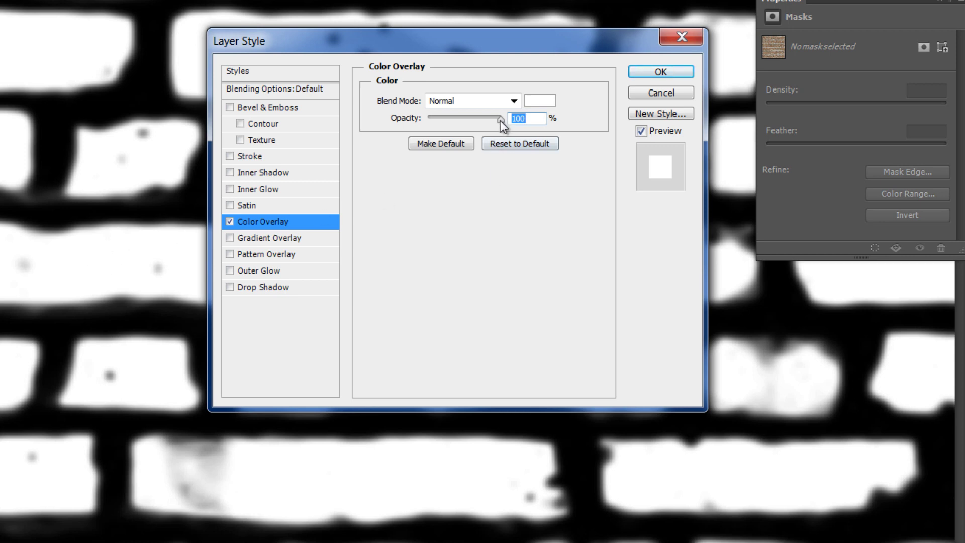
drag(499, 120, 471, 119)
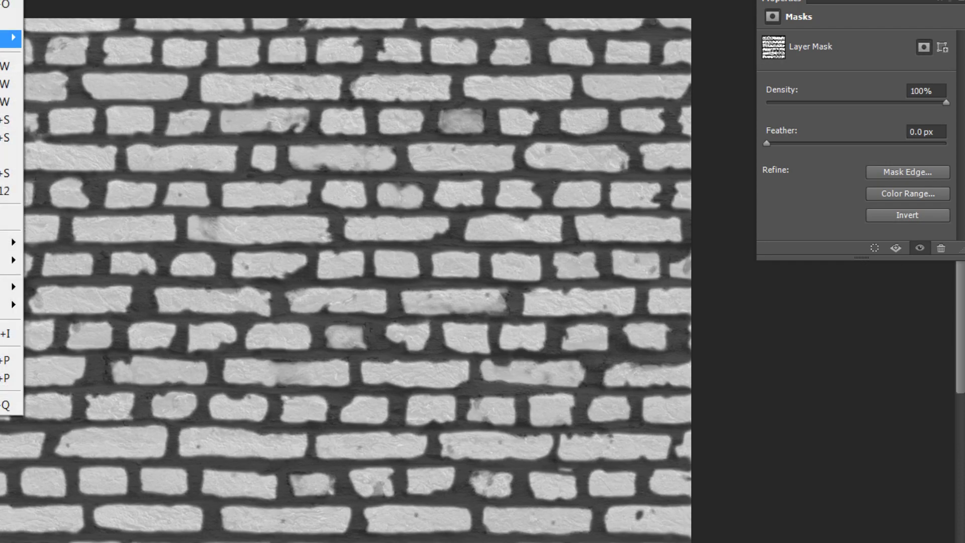
Save a JPEG copy named brick_wall_disp at Quality 12.
click(20, 137)
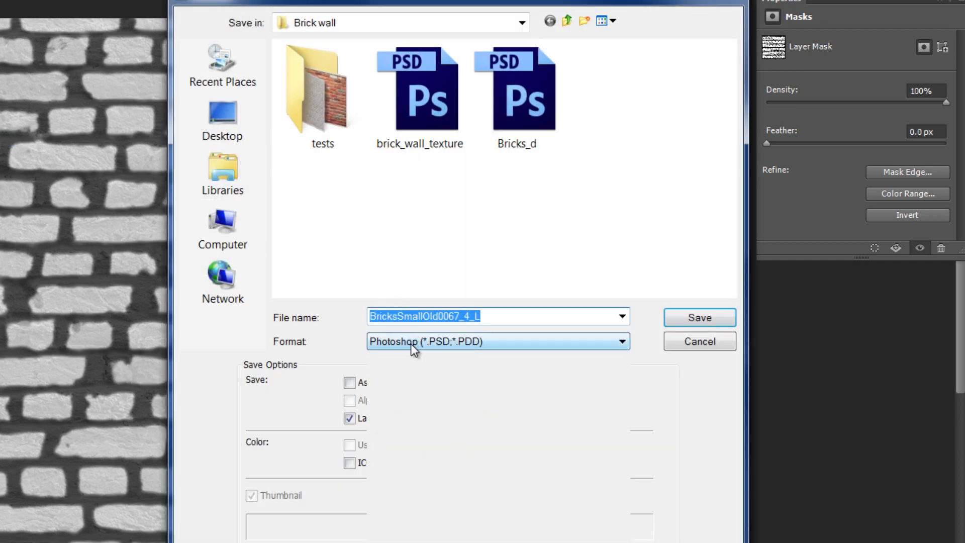
click(479, 345)
click(445, 451)
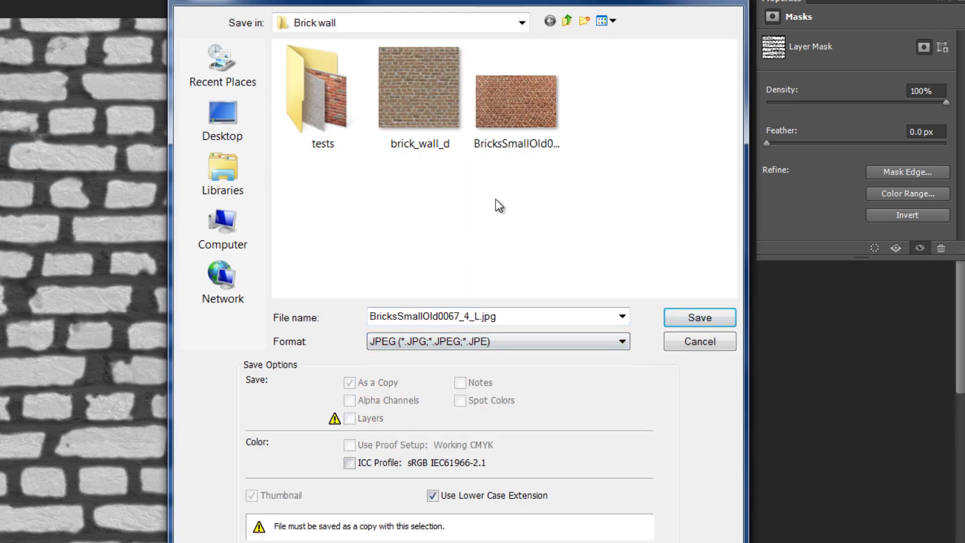
click(444, 116)
double_click(429, 316)
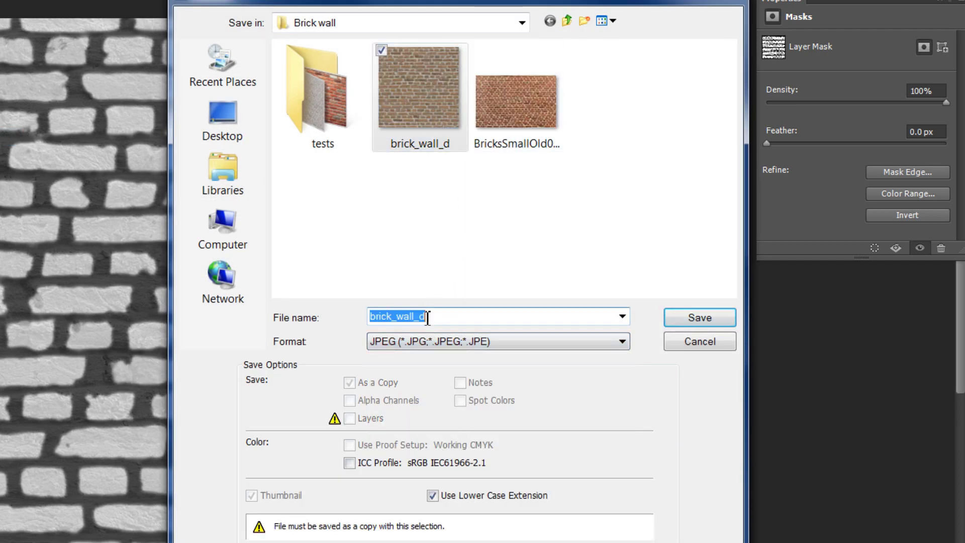
click(430, 316)
key(shift+Left)
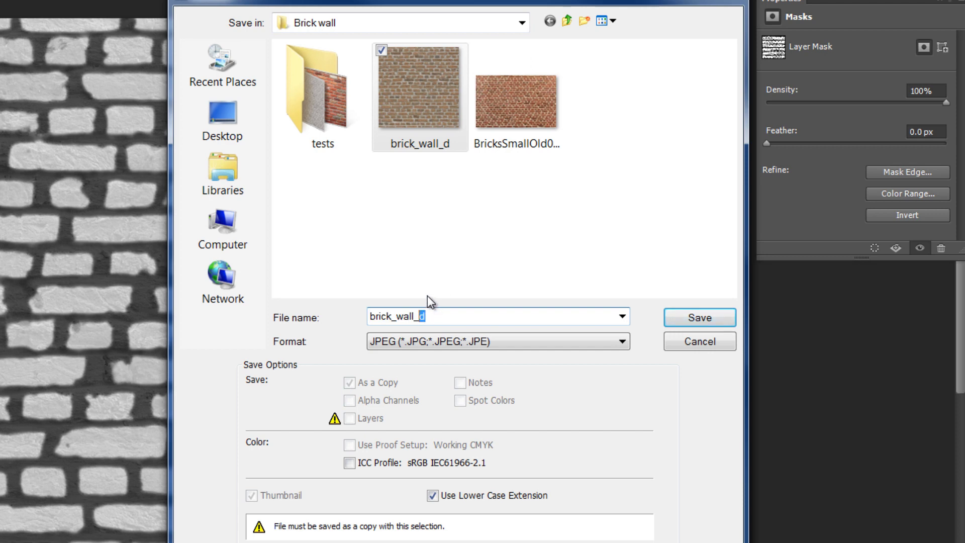
text(disp)
click(700, 317)
click(546, 117)
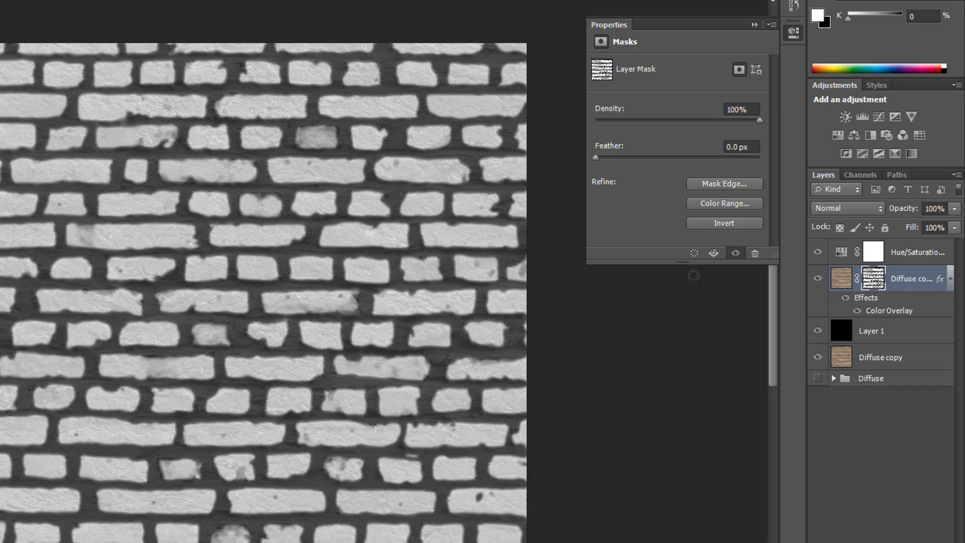
Group Diffuse copy, Layer 1 and Diffuse copy 2 into a group named Displace.
click(885, 358)
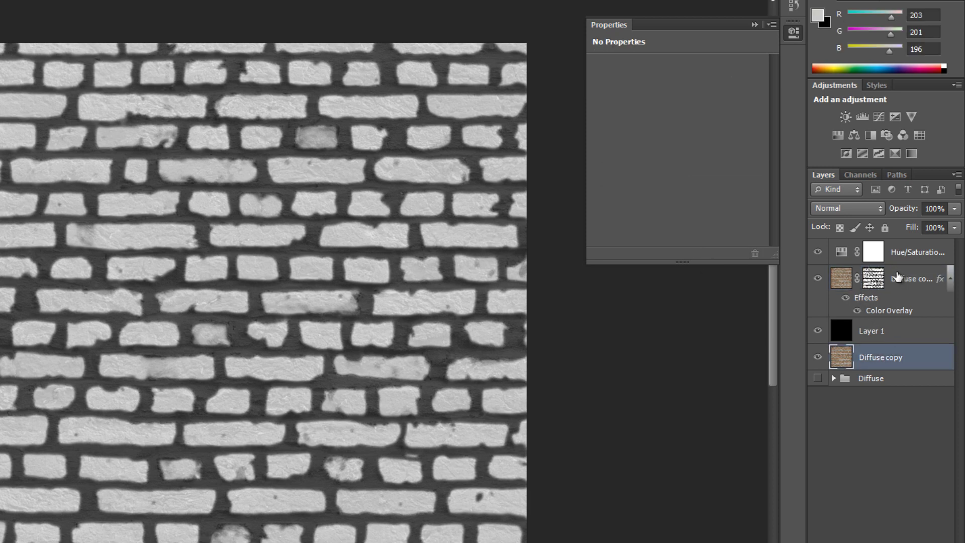
shift+click(914, 280)
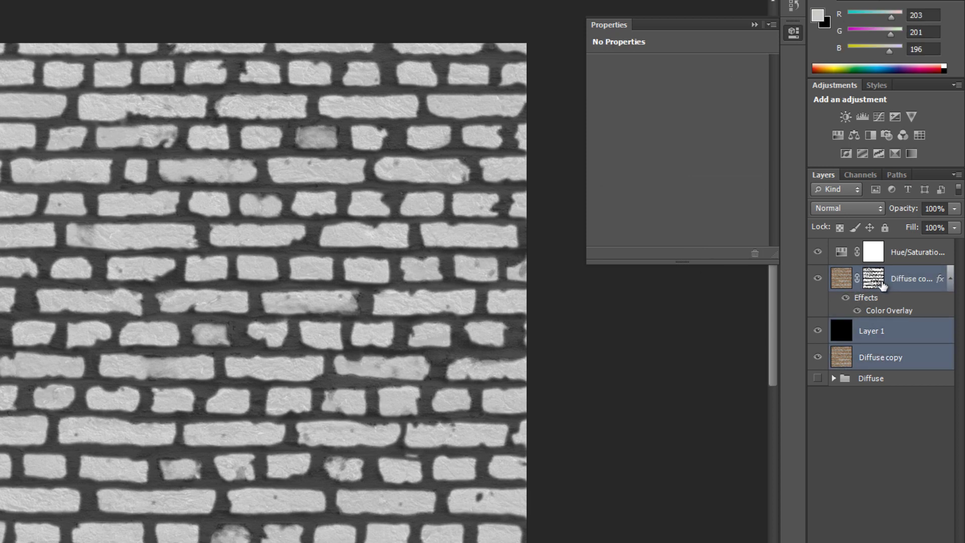
key(ctrl+g)
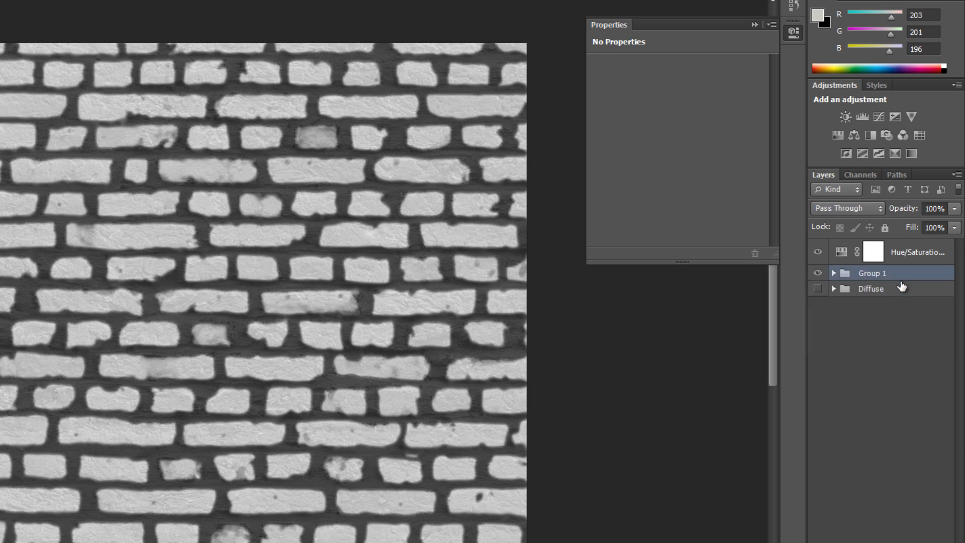
double_click(875, 273)
text(Displace)
key(Return)
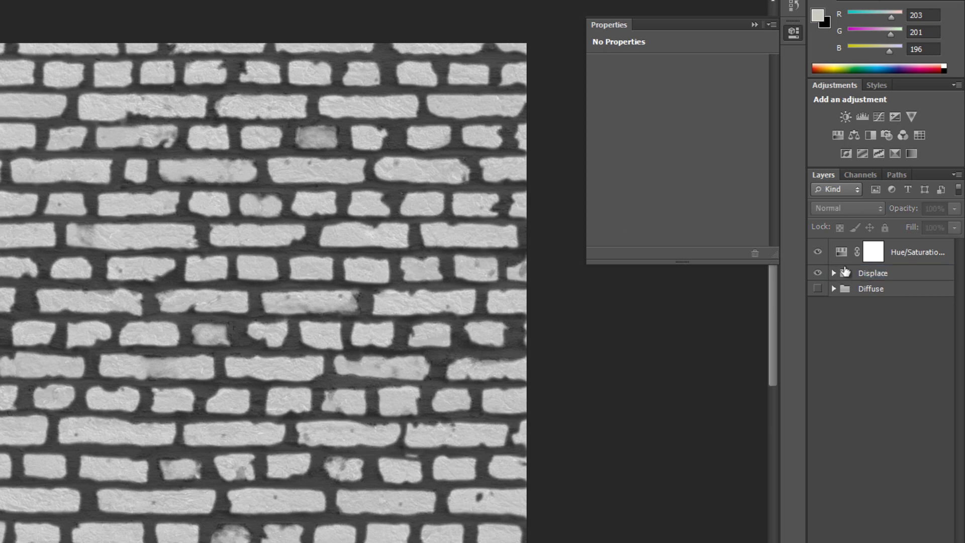
Duplicate the Displace group and rename the copy to Bump.
right_click(879, 273)
click(879, 272)
right_click(879, 273)
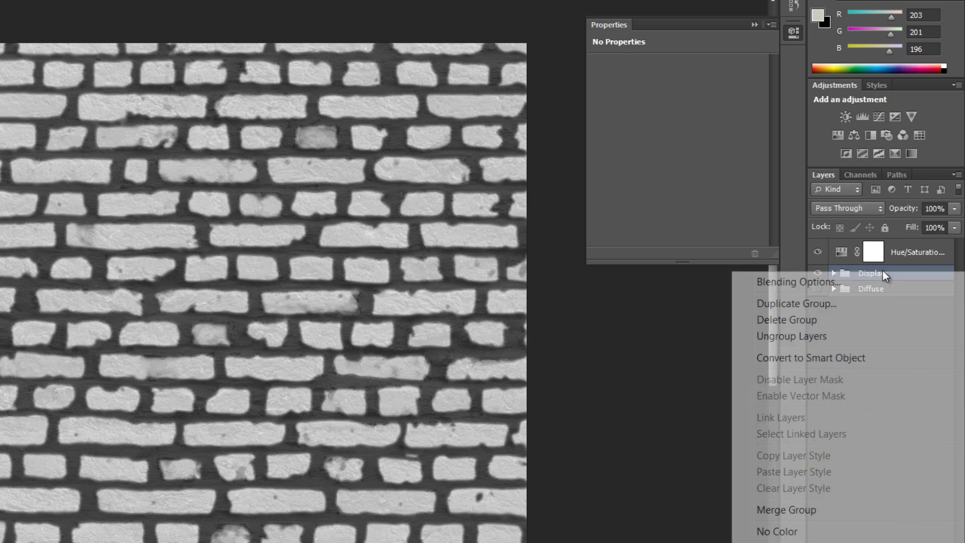
click(824, 303)
key(Return)
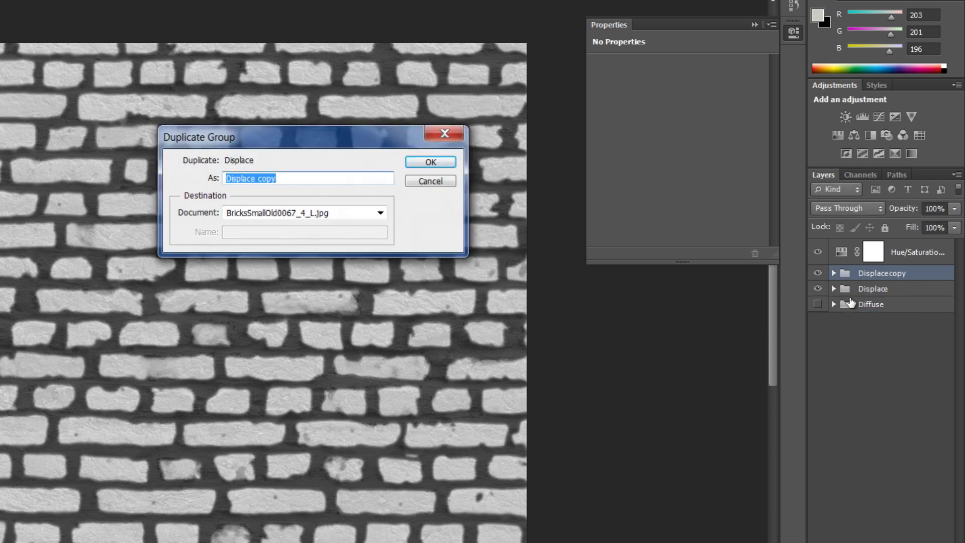
double_click(884, 274)
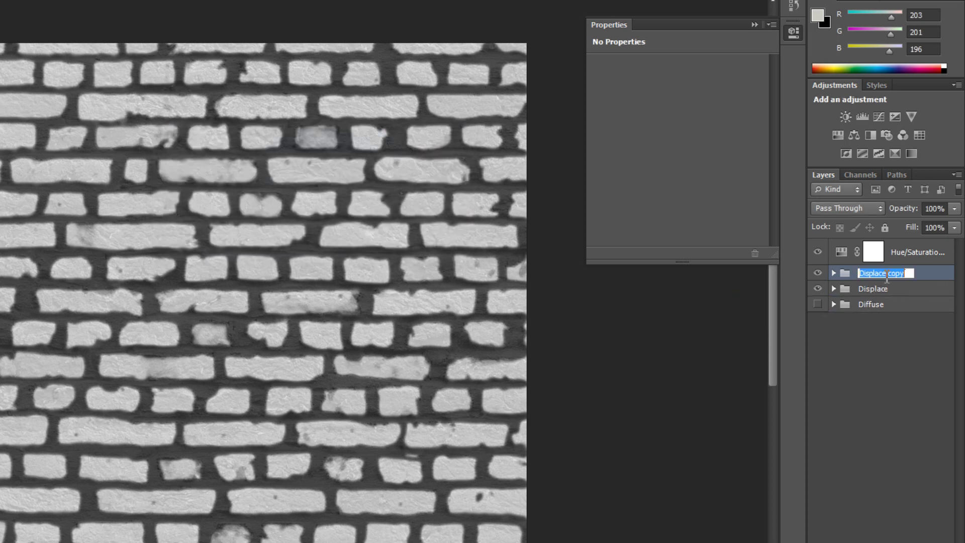
text(Bump)
click(842, 319)
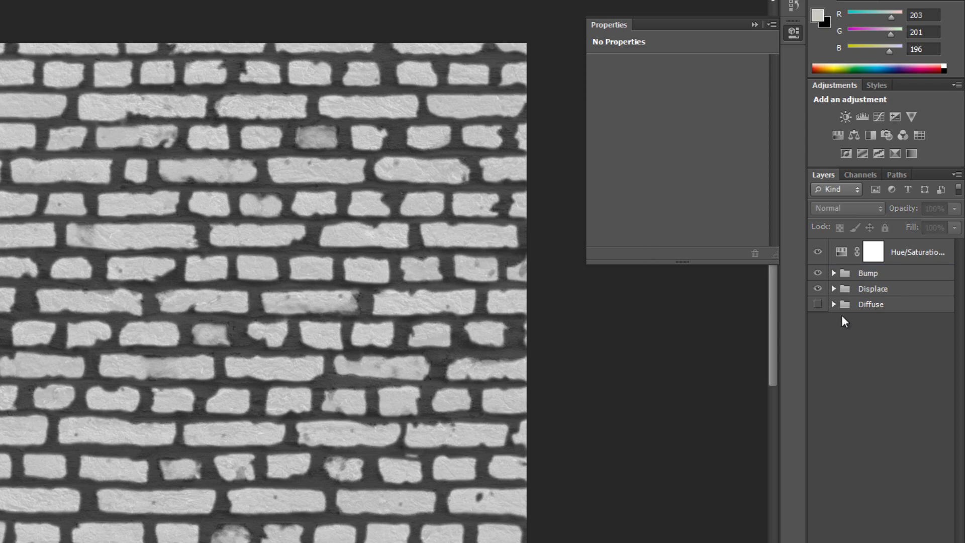
Lower the Bump texture's Color Overlay opacity from 57 to 20 and apply it.
click(840, 273)
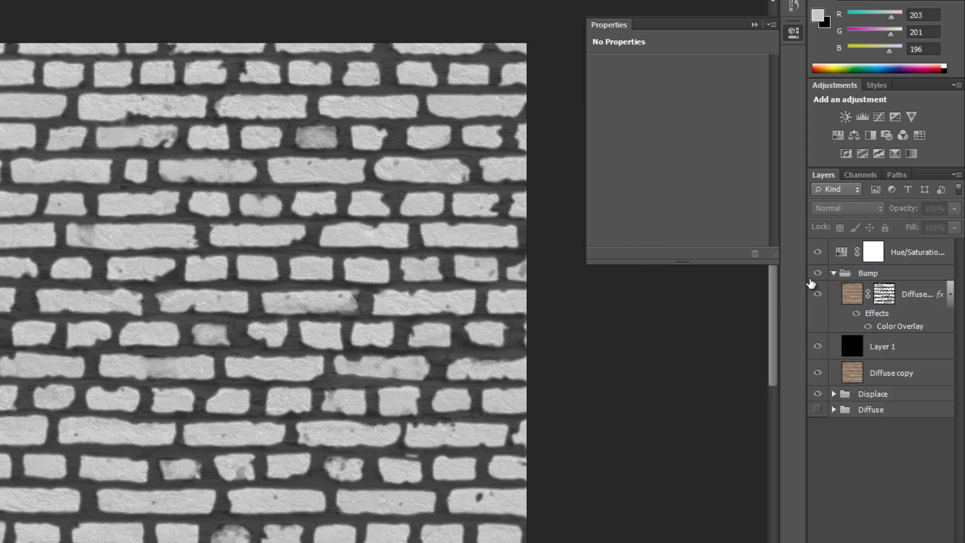
key(ctrl+plus)
key(ctrl+plus)
key(ctrl+plus)
drag(343, 216, 259, 431)
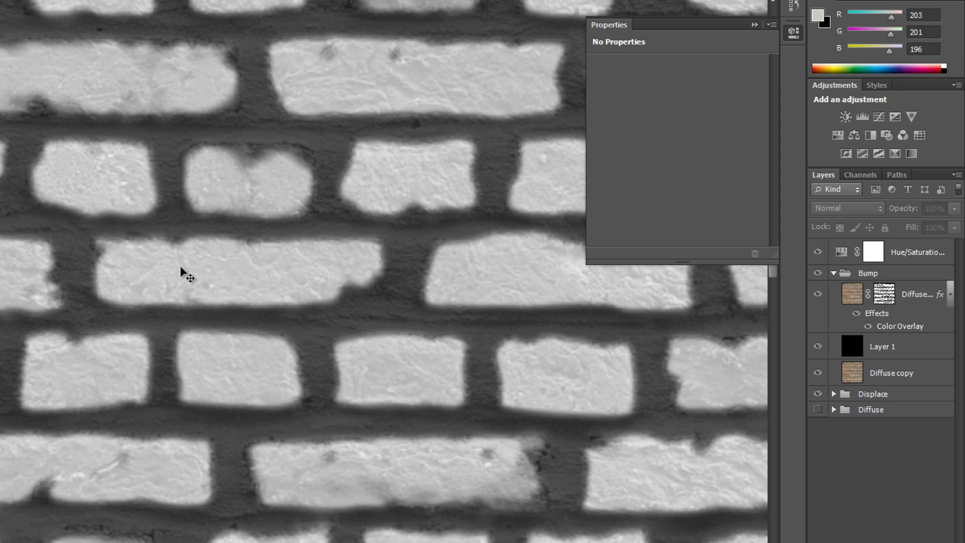
double_click(892, 328)
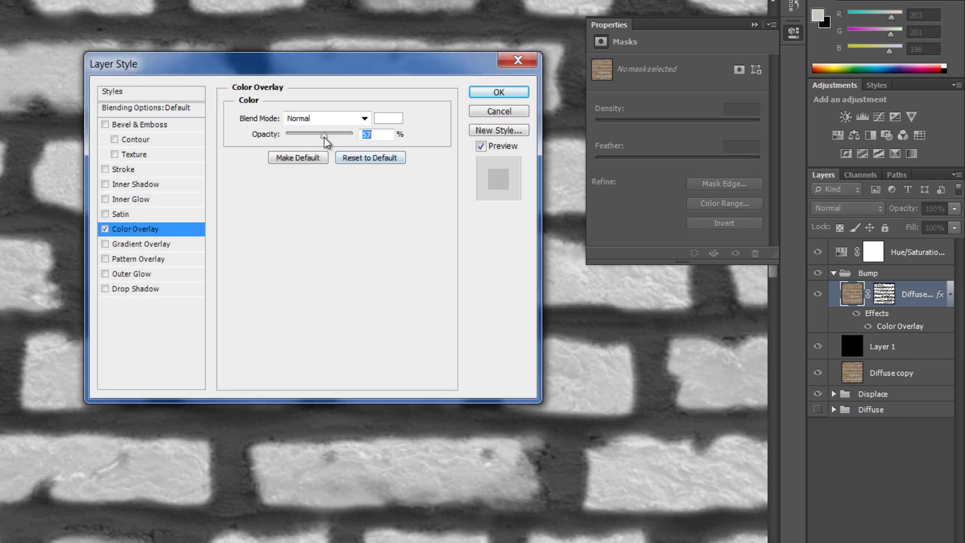
drag(323, 137, 299, 131)
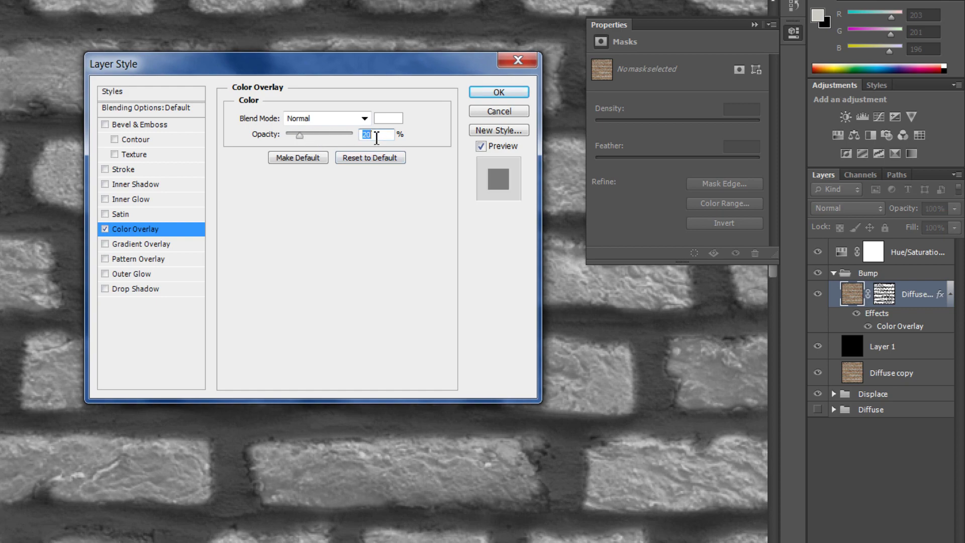
click(506, 92)
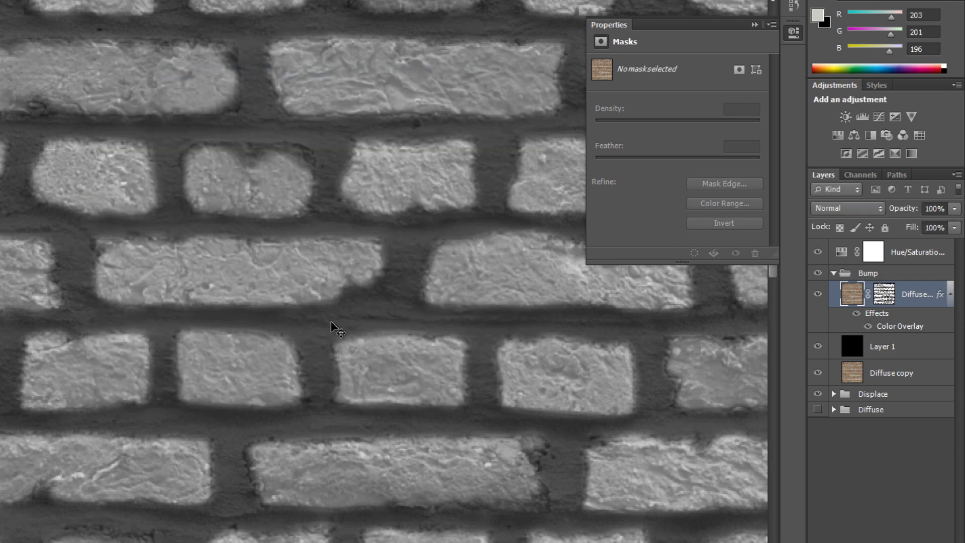
Fade the black Layer 1 in Bump to about 35% opacity.
click(881, 347)
click(954, 209)
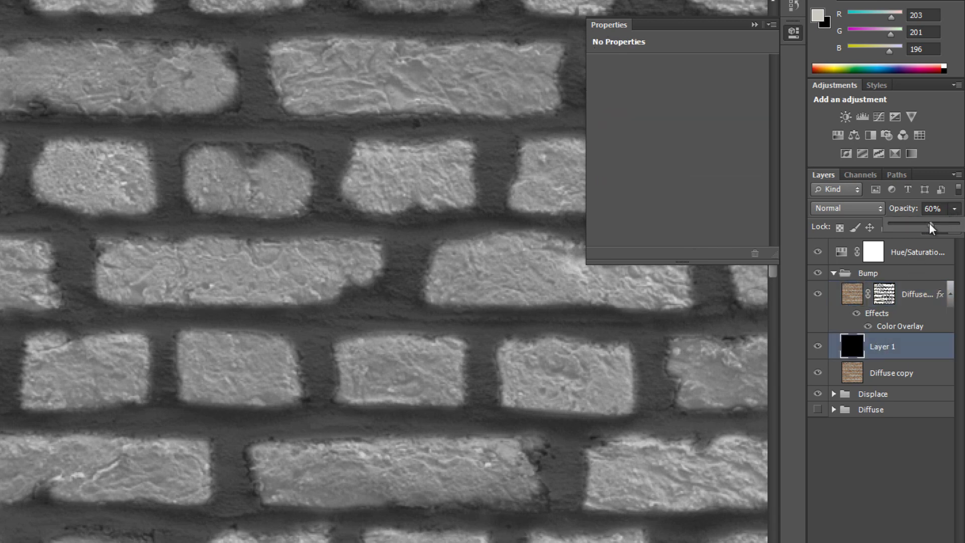
drag(918, 222, 916, 222)
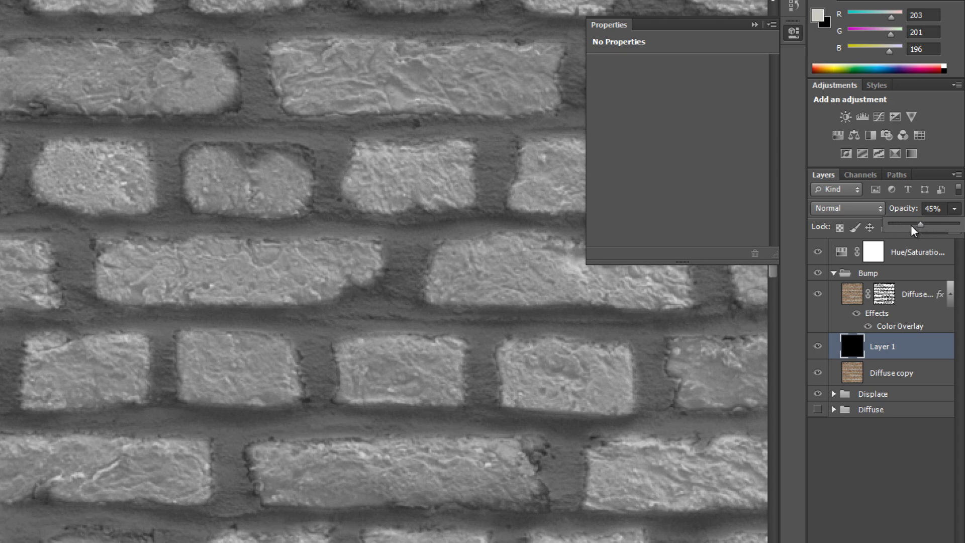
drag(918, 229, 916, 229)
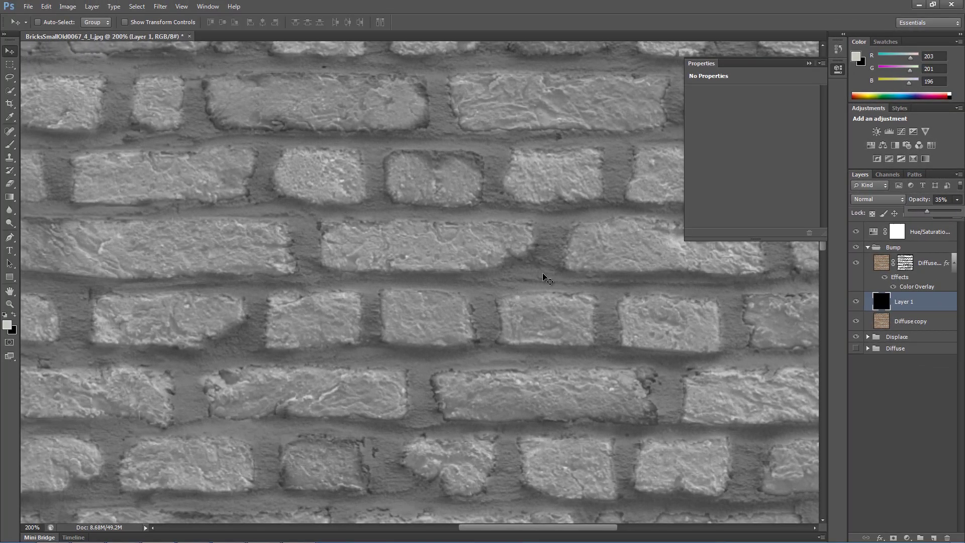
Start a Save As of the whole texture with JPEG as the format.
key(ctrl+minus)
key(ctrl+minus)
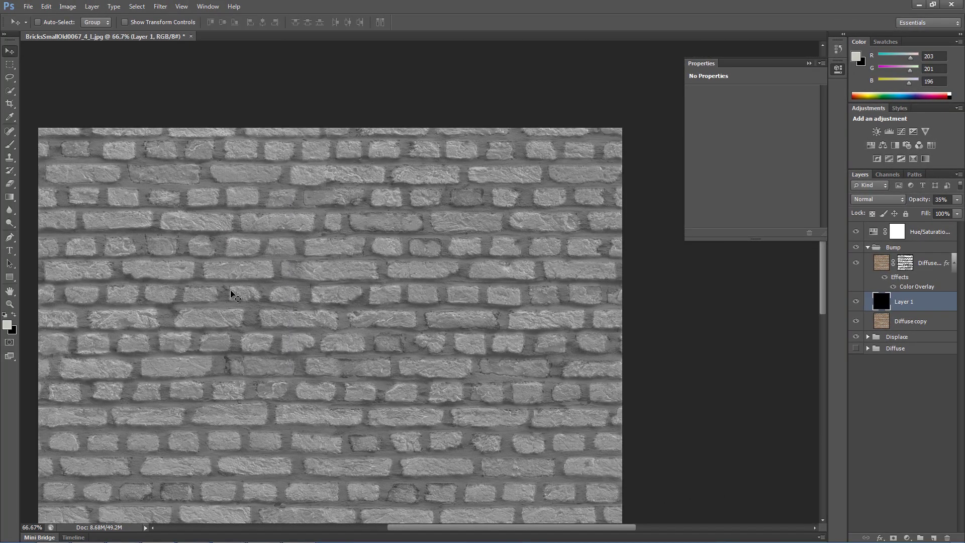
drag(383, 315, 435, 192)
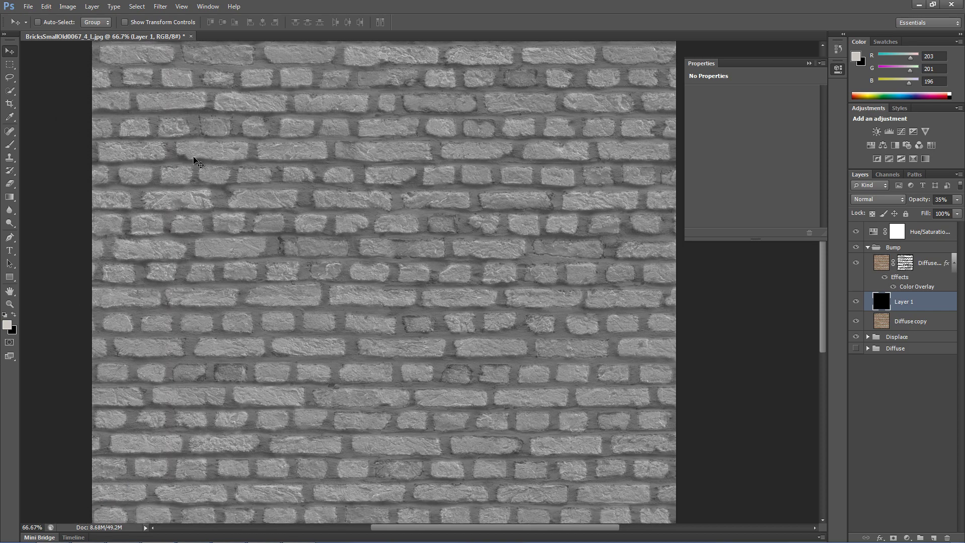
click(28, 6)
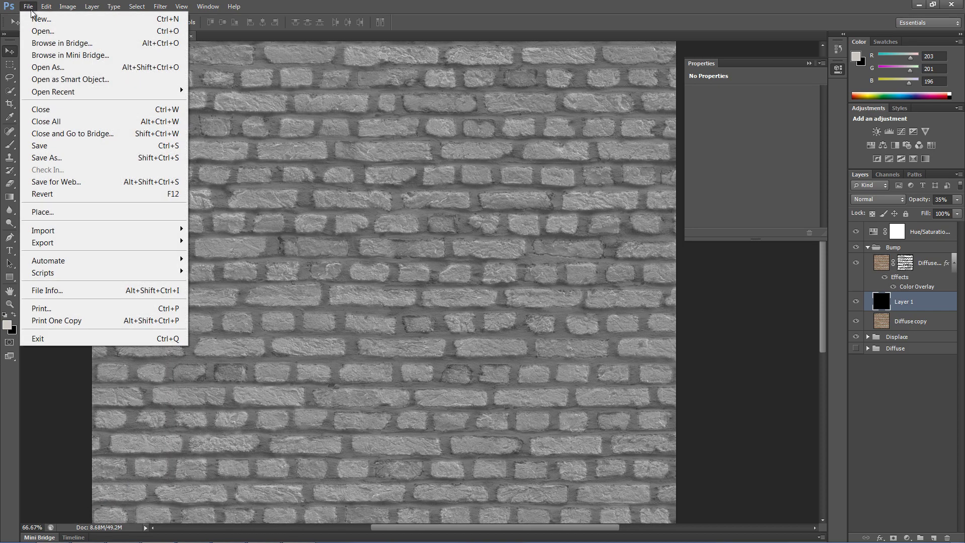
click(50, 156)
click(508, 296)
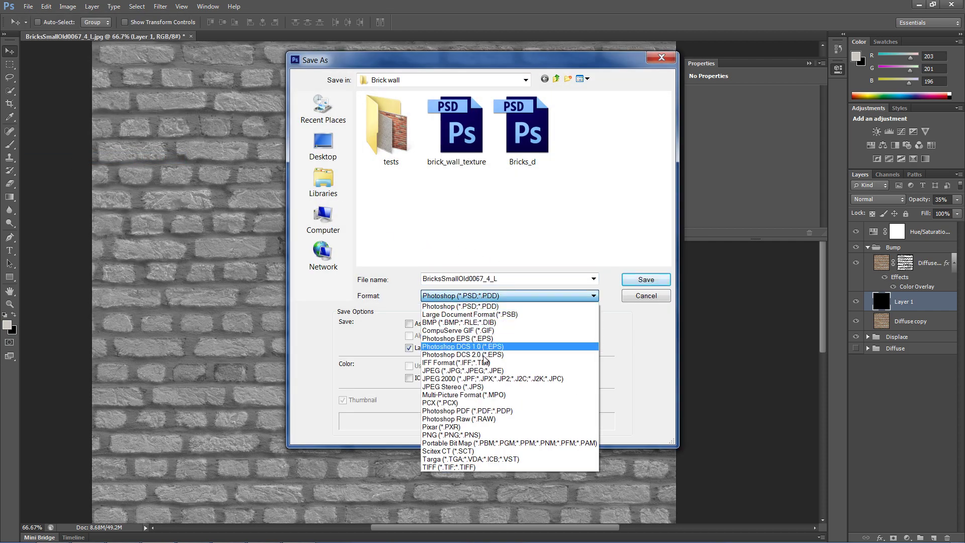
click(473, 372)
Save the JPEG as brick_wall_bump in the Brick wall folder at Quality 12.
click(525, 160)
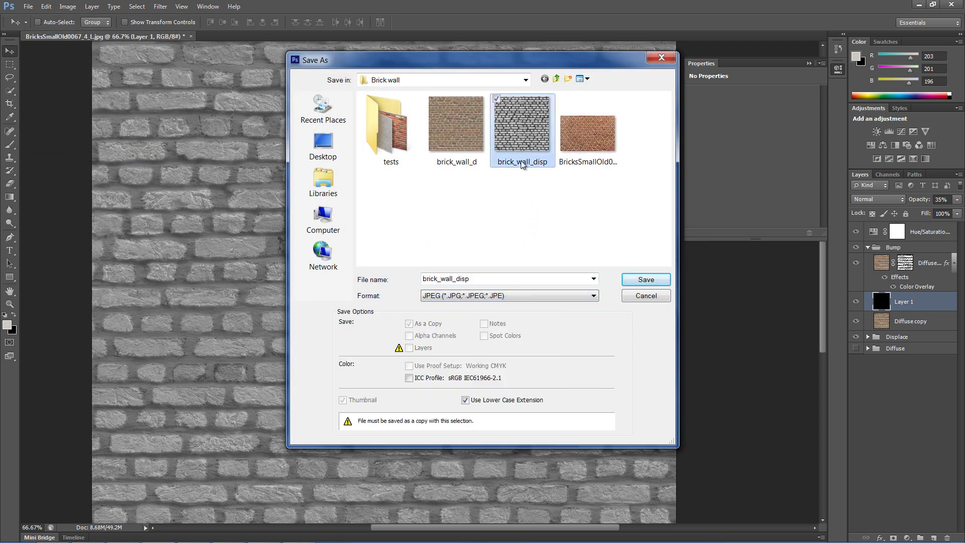
double_click(467, 283)
click(469, 284)
drag(469, 283, 461, 283)
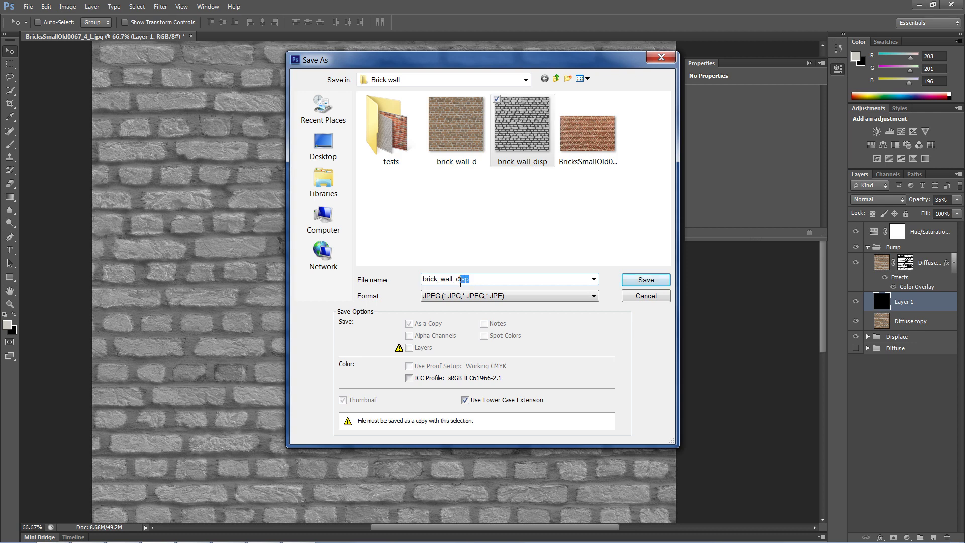
text(bump)
click(639, 280)
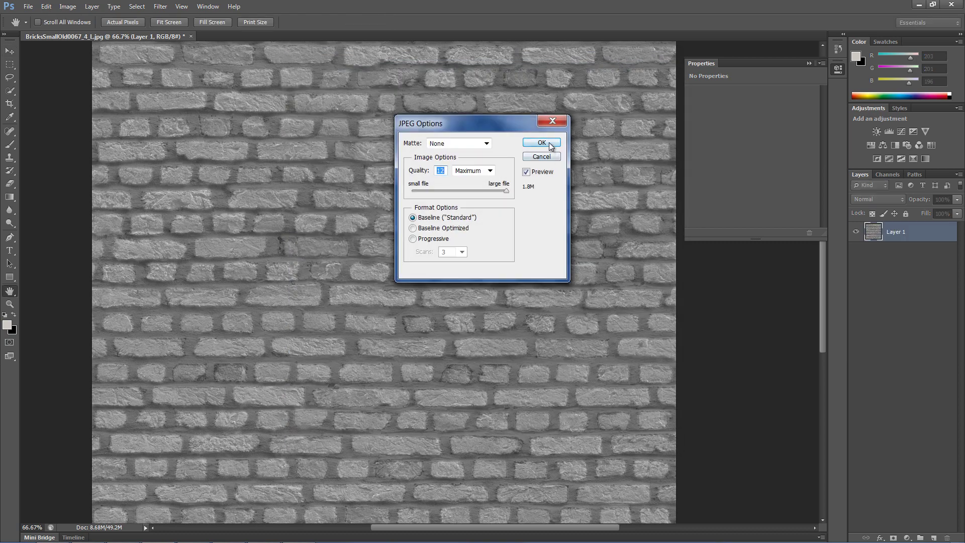
click(548, 145)
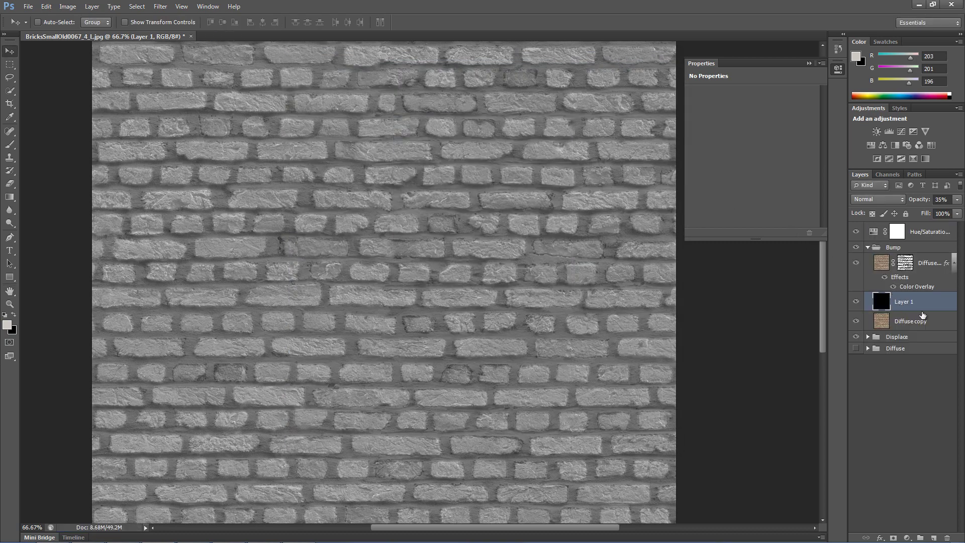
Duplicate the Bump group as a new group named Reflect.
click(869, 248)
click(900, 247)
right_click(901, 246)
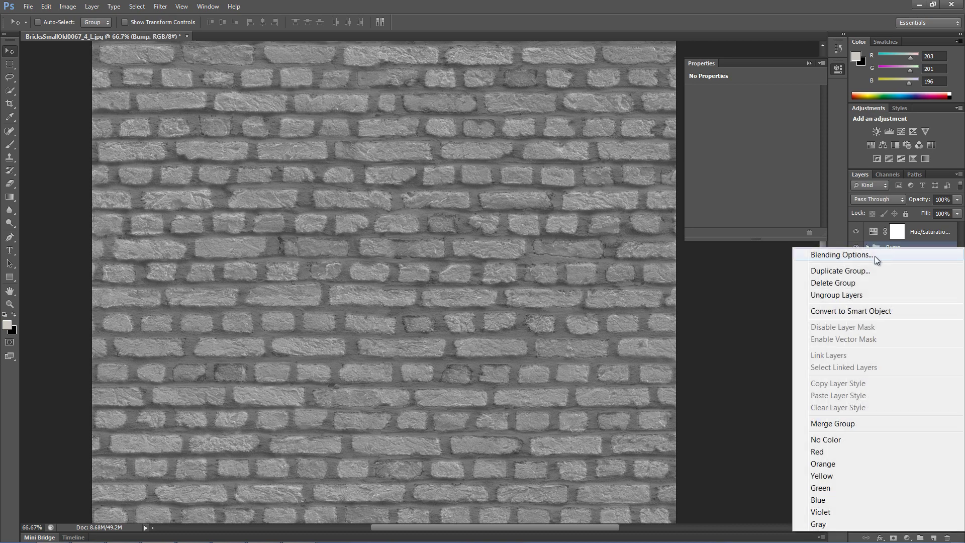
click(853, 272)
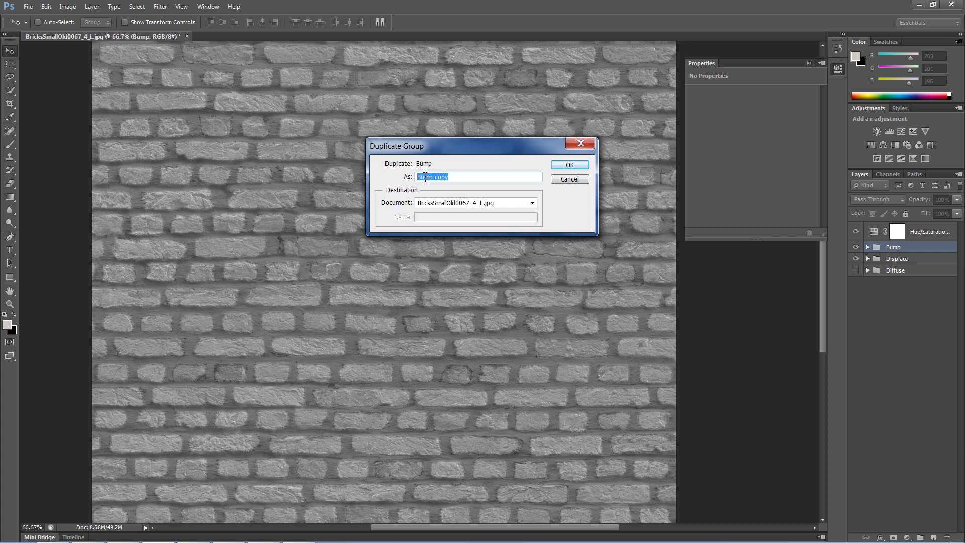
text(Reflect)
click(570, 165)
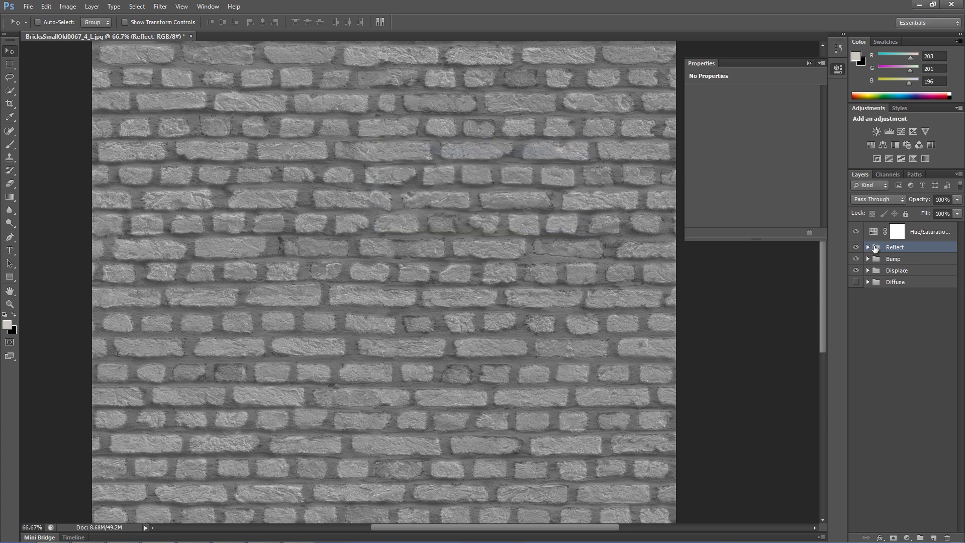
Expand the Reflect group and select its Diffuse copy 2 layer.
click(869, 248)
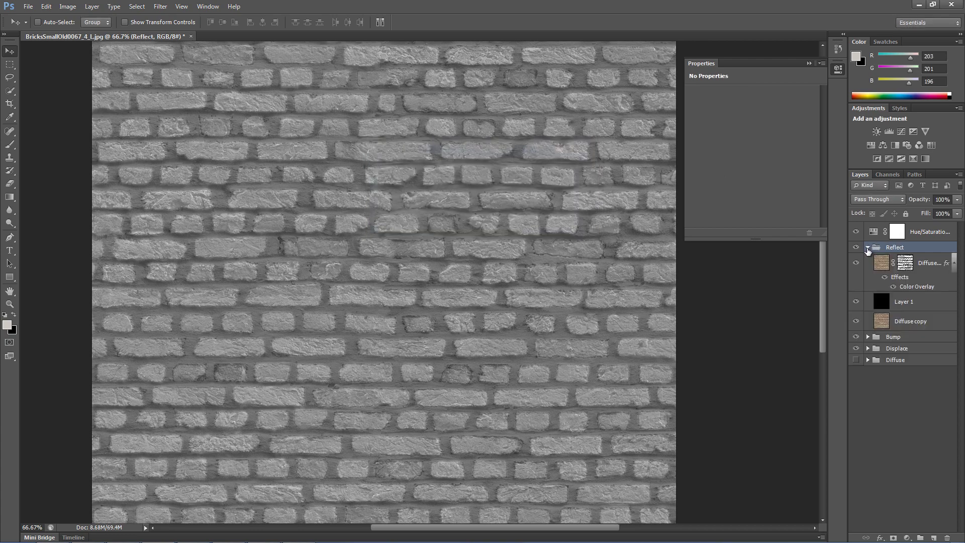
click(869, 248)
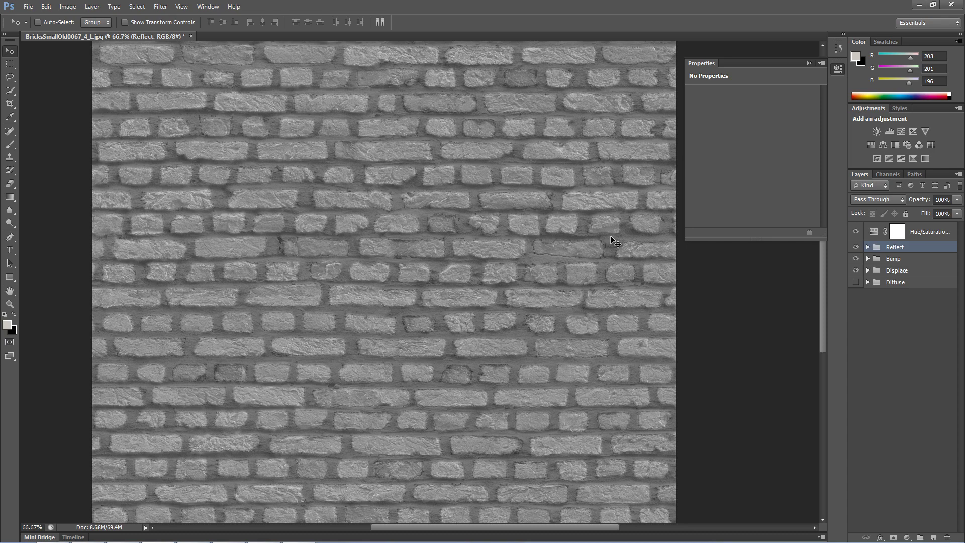
scroll(616, 243, up, 4)
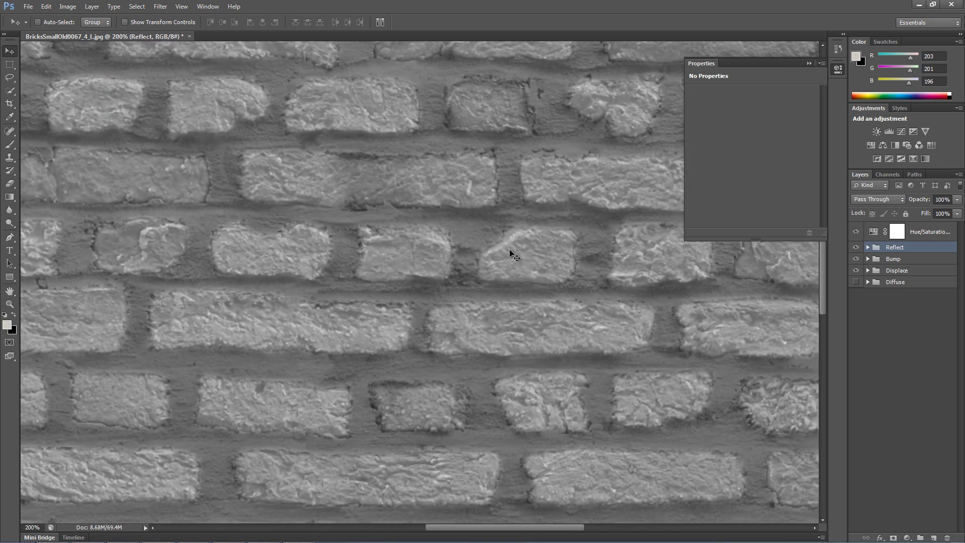
scroll(512, 253, down, 2)
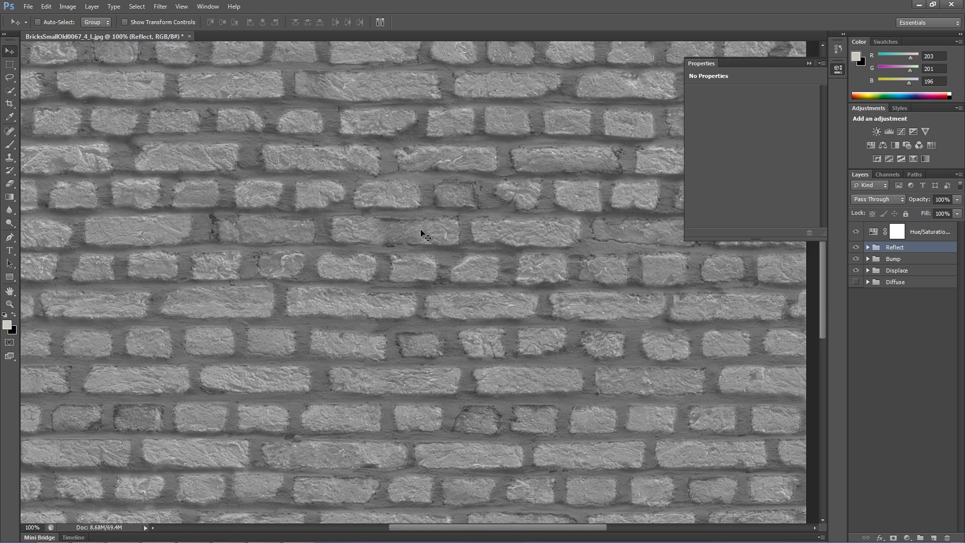
click(867, 247)
click(882, 262)
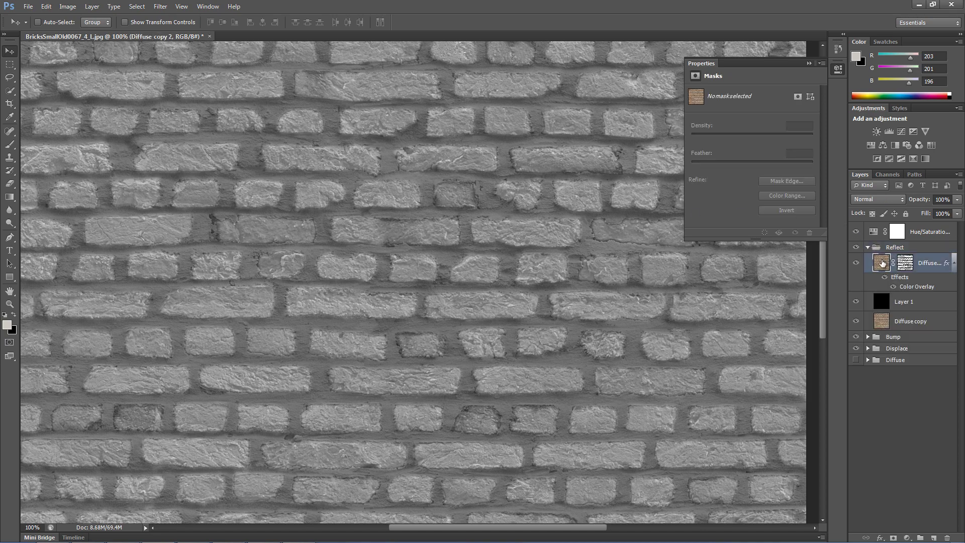
Add a Levels adjustment with black input 45 and midtone 0.42.
click(889, 131)
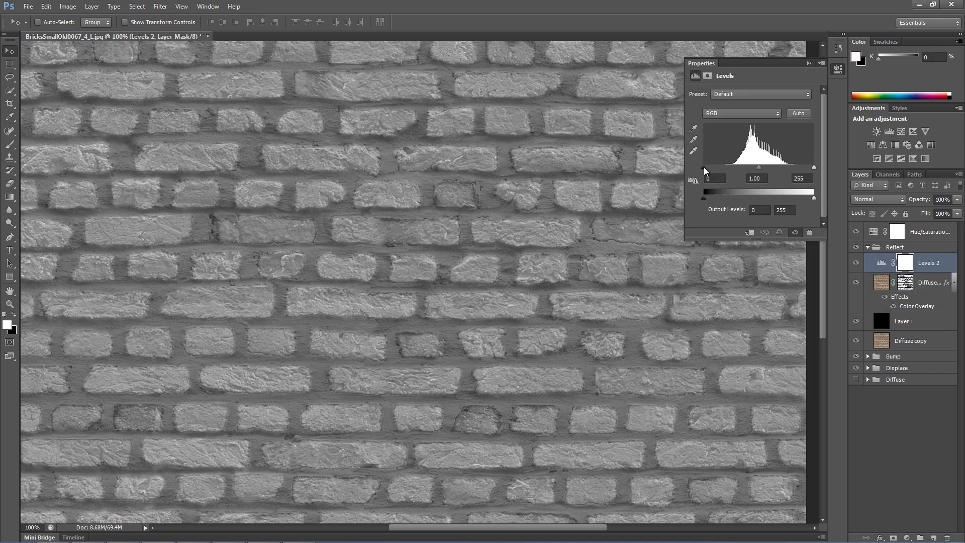
drag(704, 169, 727, 162)
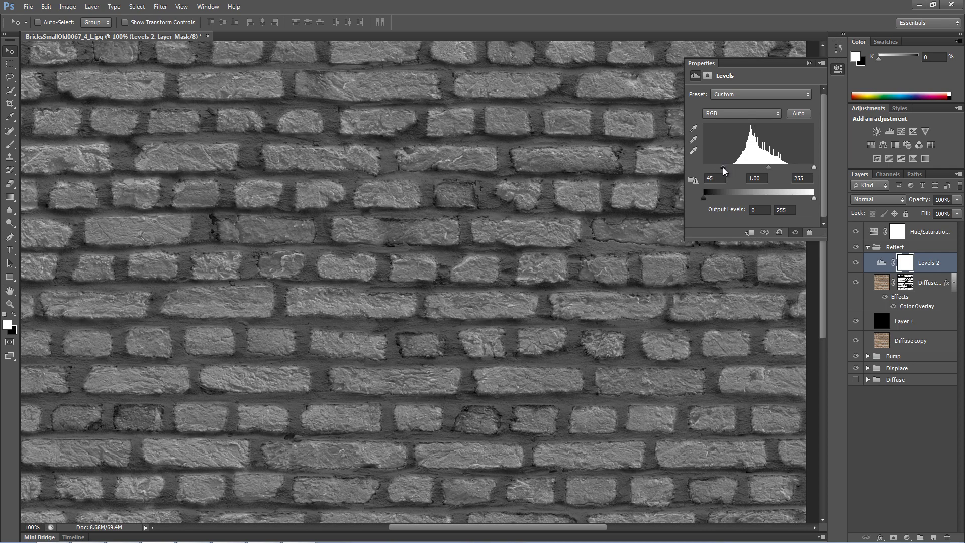
drag(815, 169, 794, 169)
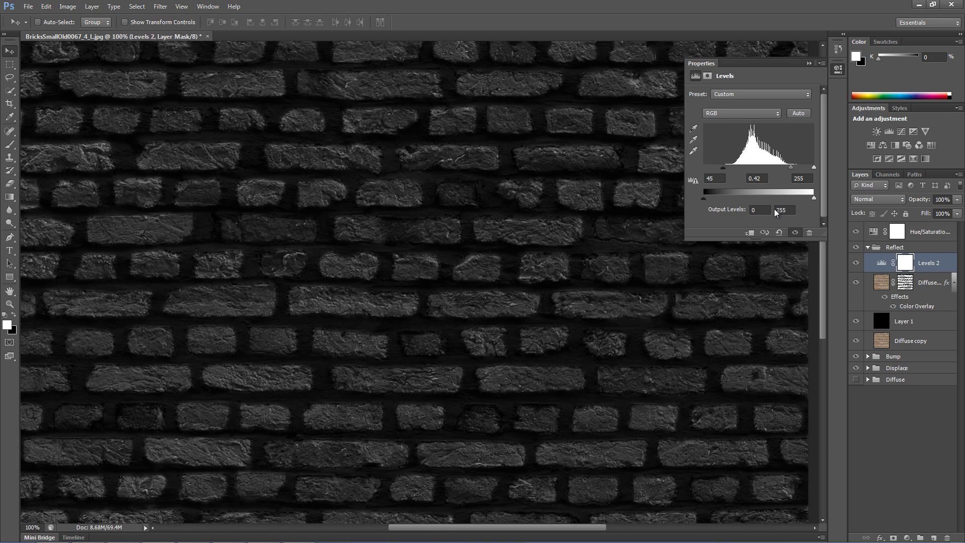
Add a Hue/Saturation adjustment with Lightness -31 above Levels.
click(871, 145)
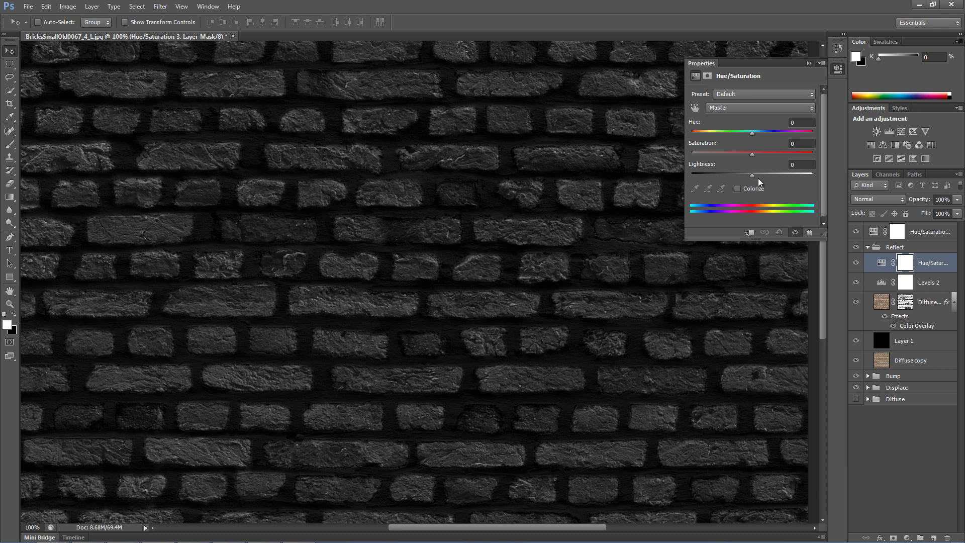
drag(752, 176, 729, 179)
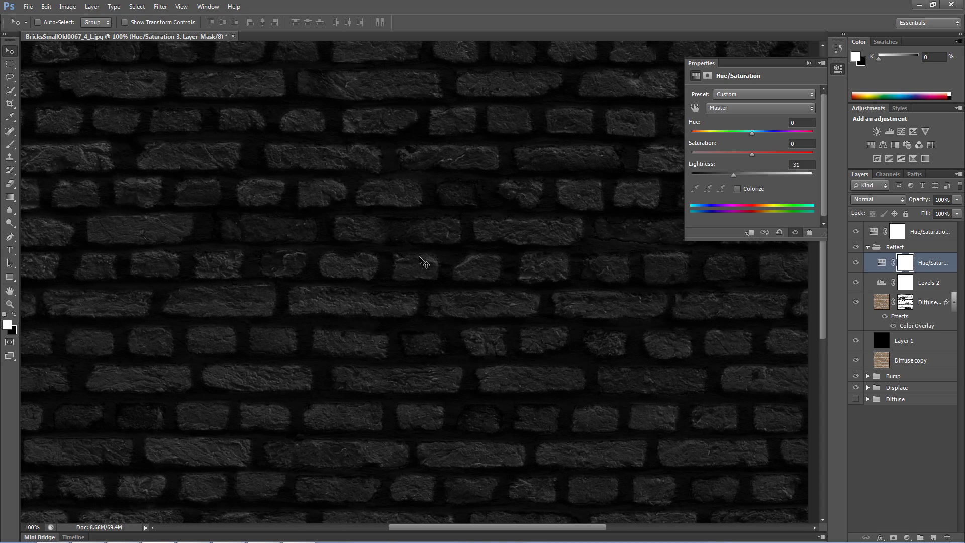
key(ctrl+minus)
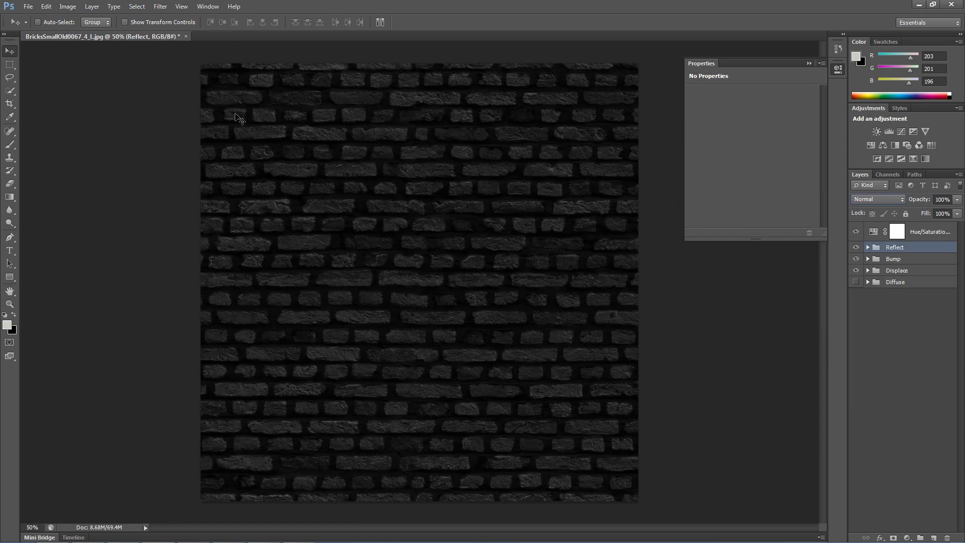
Open Save As from the File menu for the dark reflection map.
click(28, 6)
click(67, 159)
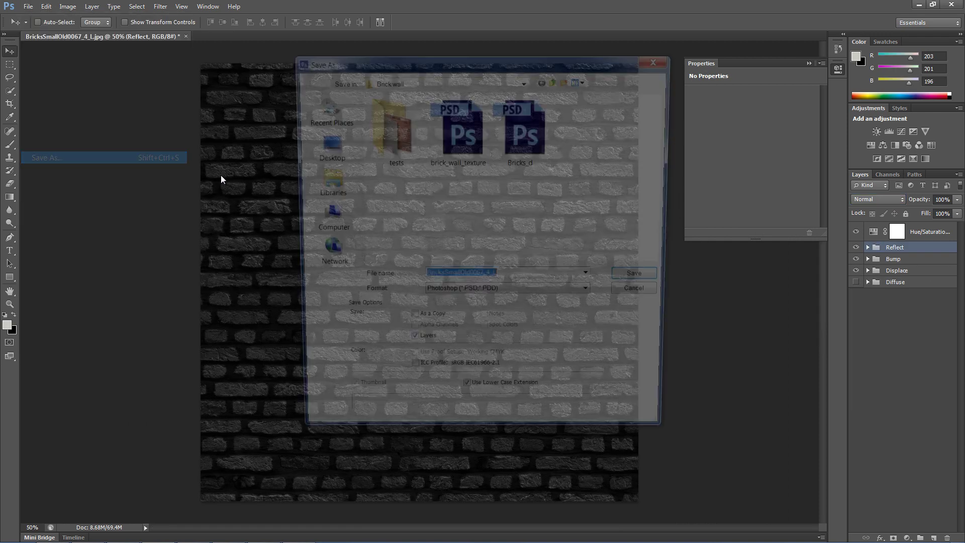